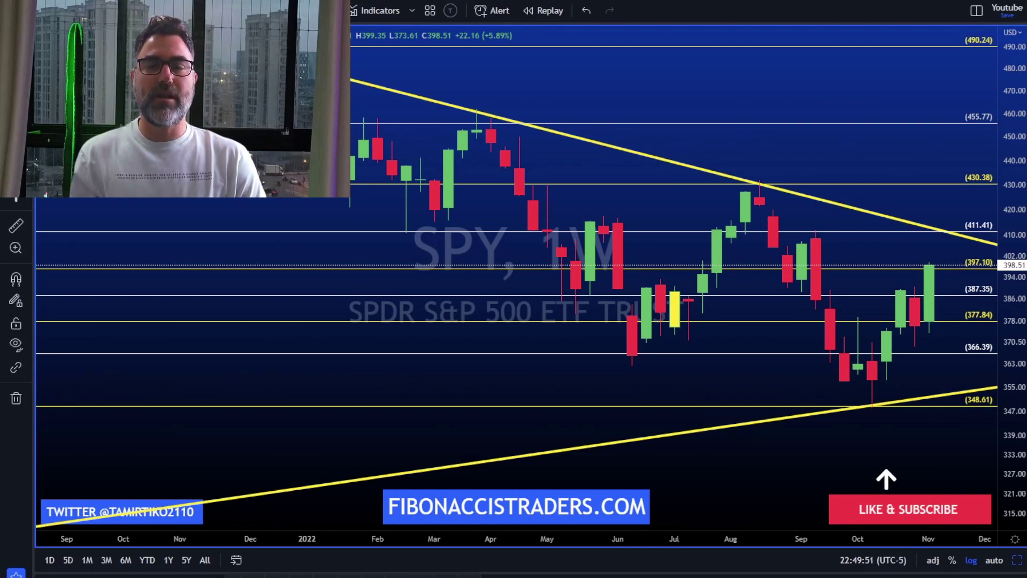
Examine SPY's recent weekly candles against the descending yellow trendline and the horizontal price levels.
{"action": "left_click_drag", "start_coordinate": [1007, 170], "coordinate": [1007, 177]}
{"action": "left_click_drag", "start_coordinate": [938, 164], "coordinate": [933, 179]}
{"action": "scroll", "coordinate": [934, 179], "scroll_direction": "up", "scroll_amount": 1}
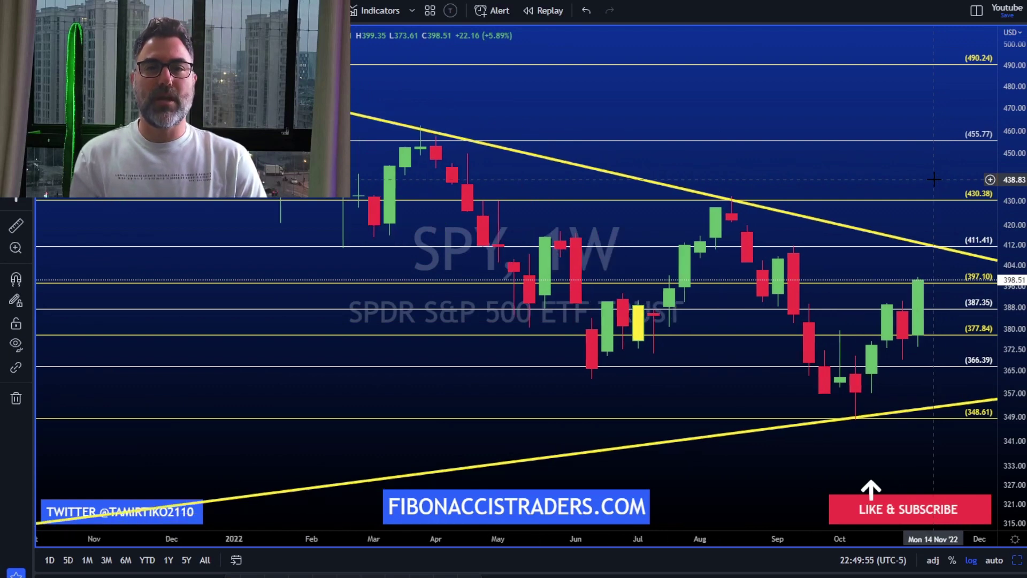
{"action": "scroll", "coordinate": [953, 236], "scroll_direction": "down", "scroll_amount": 2}
{"action": "left_click_drag", "start_coordinate": [1022, 209], "coordinate": [1021, 198]}
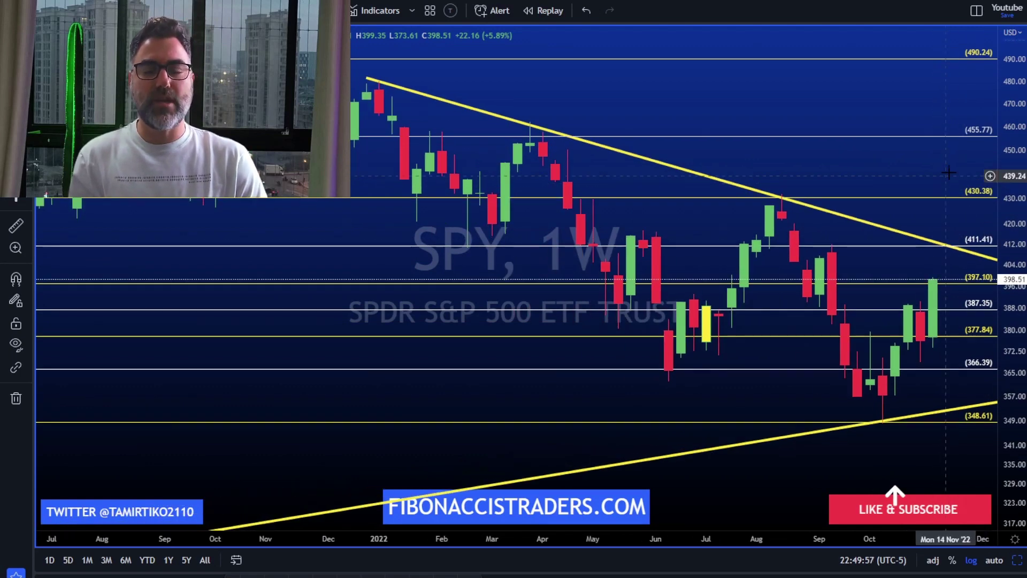
{"action": "left_click_drag", "start_coordinate": [948, 167], "coordinate": [948, 162]}
{"action": "scroll", "coordinate": [947, 162], "scroll_direction": "up", "scroll_amount": 1}
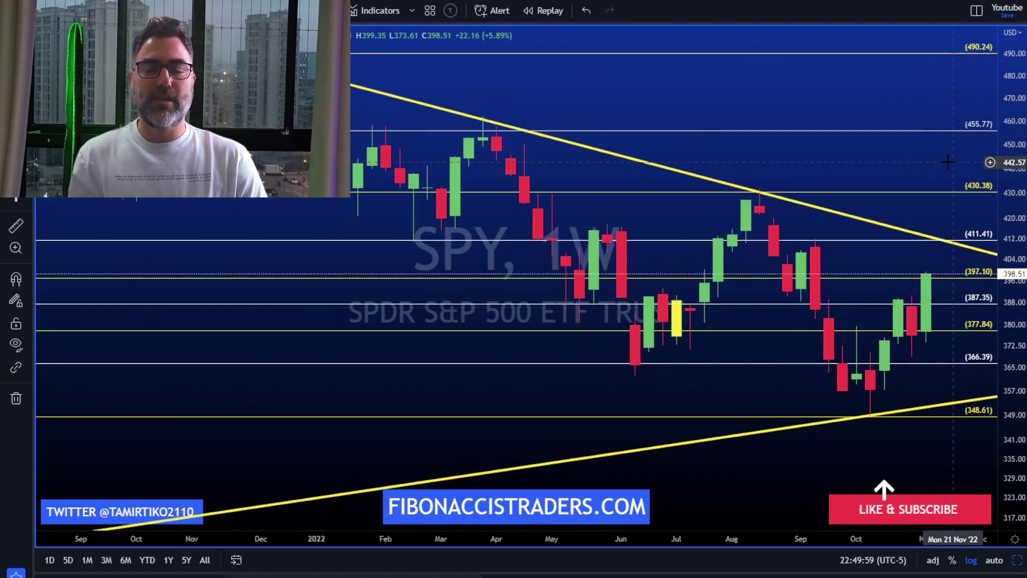
{"action": "mouse_move", "coordinate": [1010, 206]}
{"action": "left_mouse_down"}
{"action": "mouse_move", "coordinate": [1009, 172]}
{"action": "mouse_move", "coordinate": [996, 191]}
{"action": "left_mouse_up"}
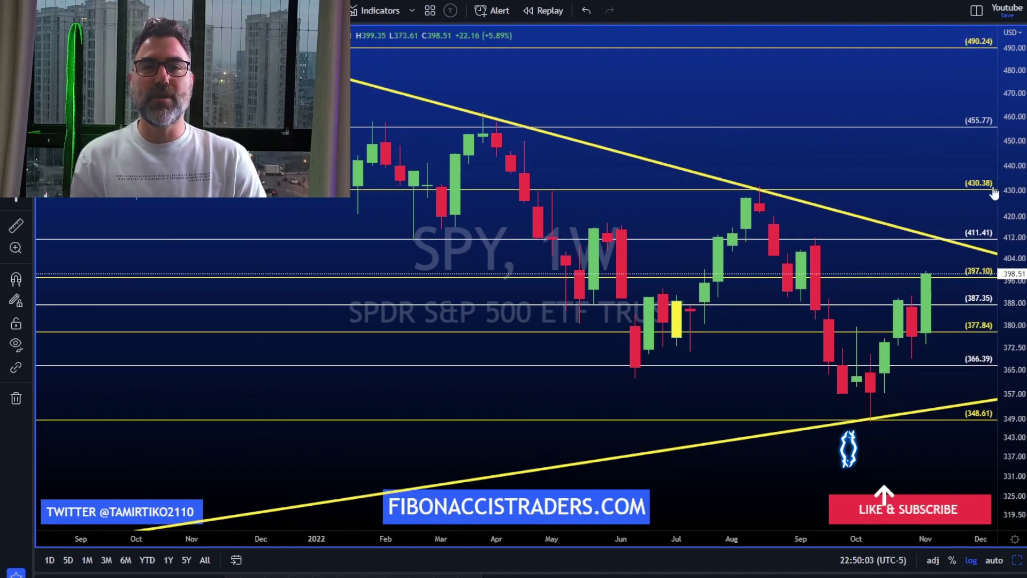
{"action": "left_click_drag", "start_coordinate": [934, 167], "coordinate": [910, 147]}
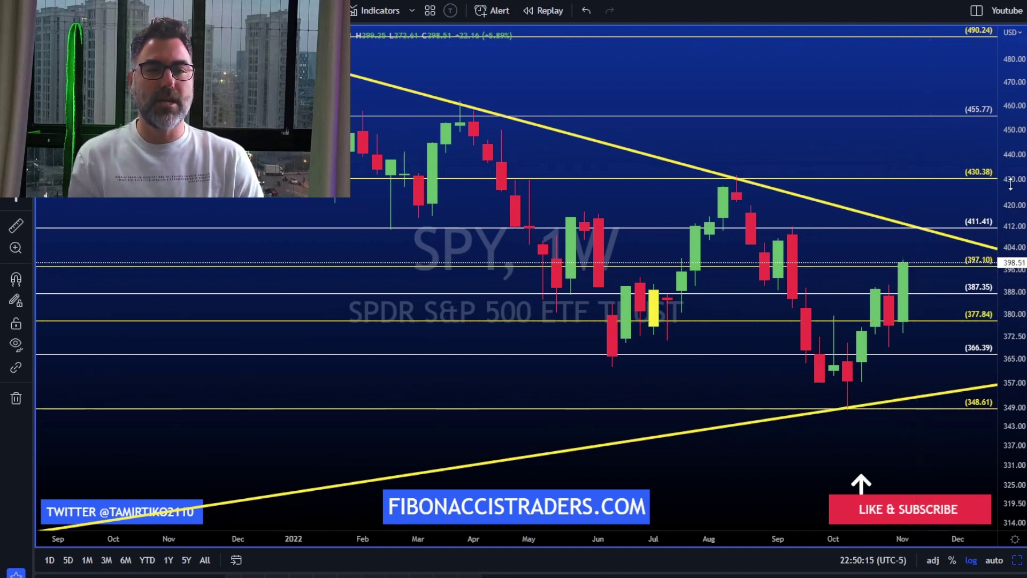
Examine the August 2022 high where it meets the descending trendline and the 430.38 level.
{"action": "left_click_drag", "start_coordinate": [1009, 187], "coordinate": [1009, 203]}
{"action": "left_click_drag", "start_coordinate": [847, 186], "coordinate": [867, 183]}
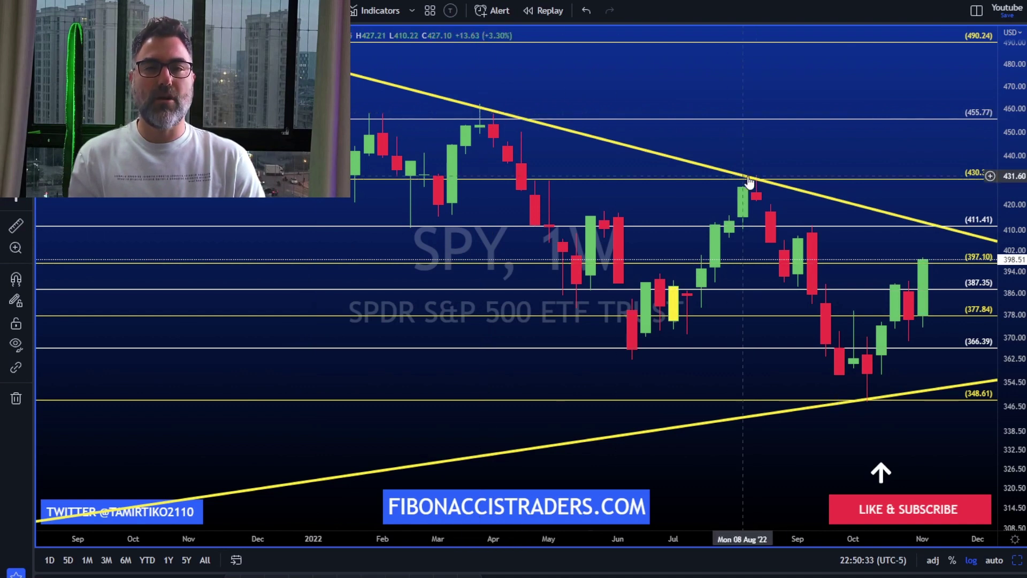
{"action": "left_click_drag", "start_coordinate": [1012, 231], "coordinate": [1013, 250]}
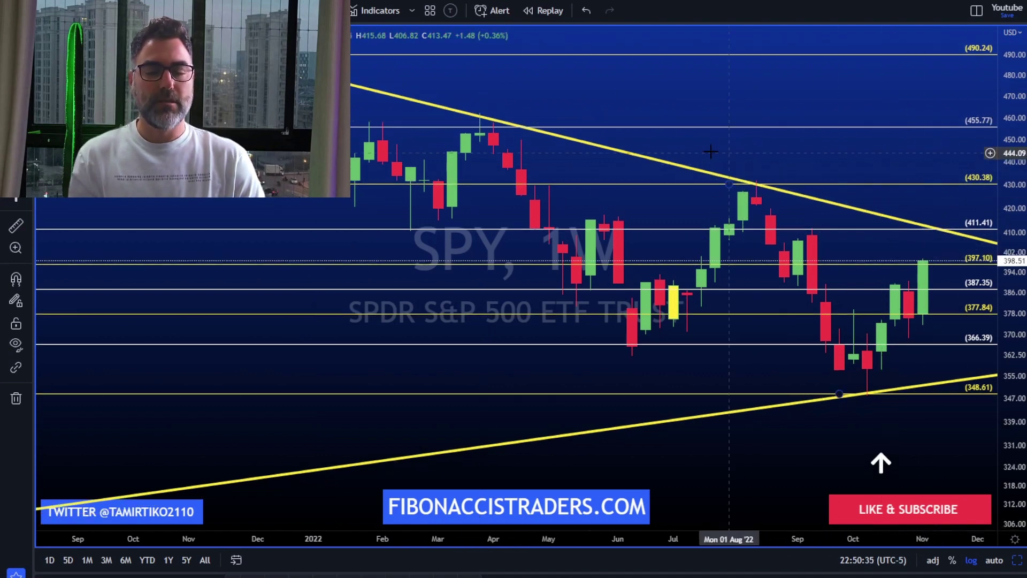
{"action": "left_click_drag", "start_coordinate": [1009, 215], "coordinate": [1009, 186]}
{"action": "left_click_drag", "start_coordinate": [945, 155], "coordinate": [942, 156]}
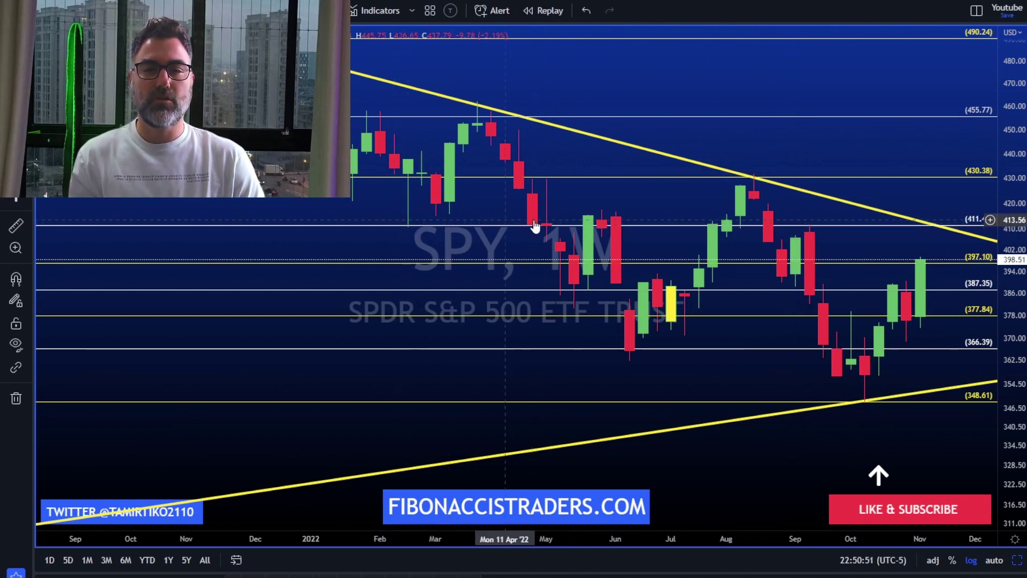
Compare the 2021 and 2022 candles around the 411.41 level, including where the descending trendline meets it.
{"action": "scroll", "coordinate": [807, 236], "scroll_direction": "down", "scroll_amount": 4}
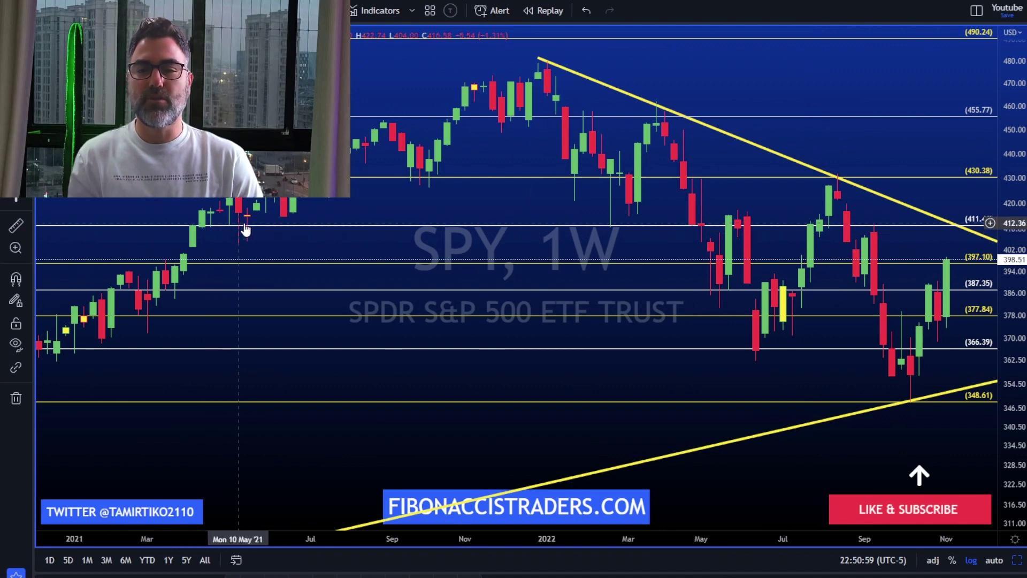
{"action": "scroll", "coordinate": [883, 321], "scroll_direction": "up", "scroll_amount": 3}
{"action": "left_click_drag", "start_coordinate": [1011, 226], "coordinate": [1009, 211]}
{"action": "left_click_drag", "start_coordinate": [902, 156], "coordinate": [901, 171]}
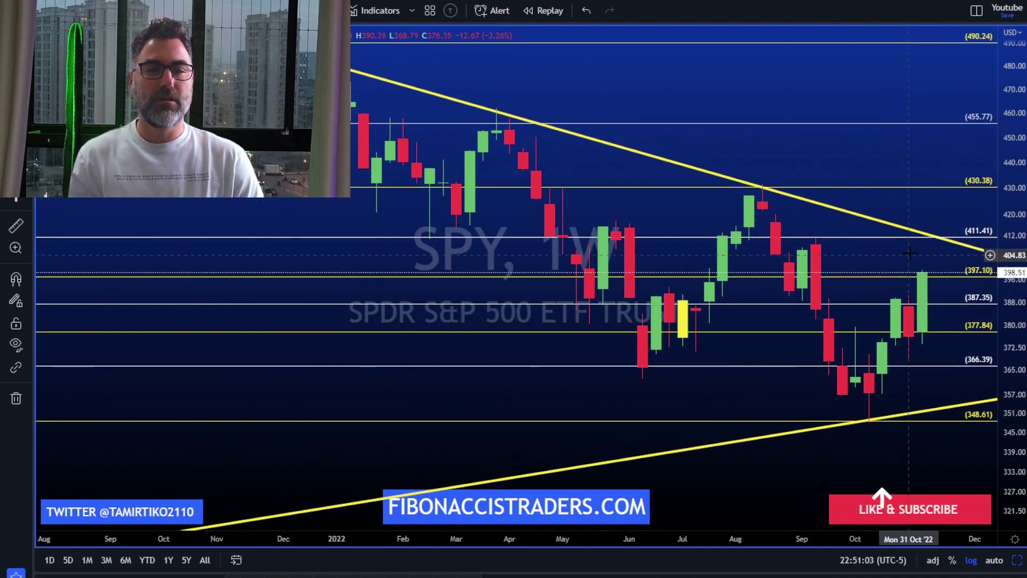
{"action": "left_click", "coordinate": [926, 238]}
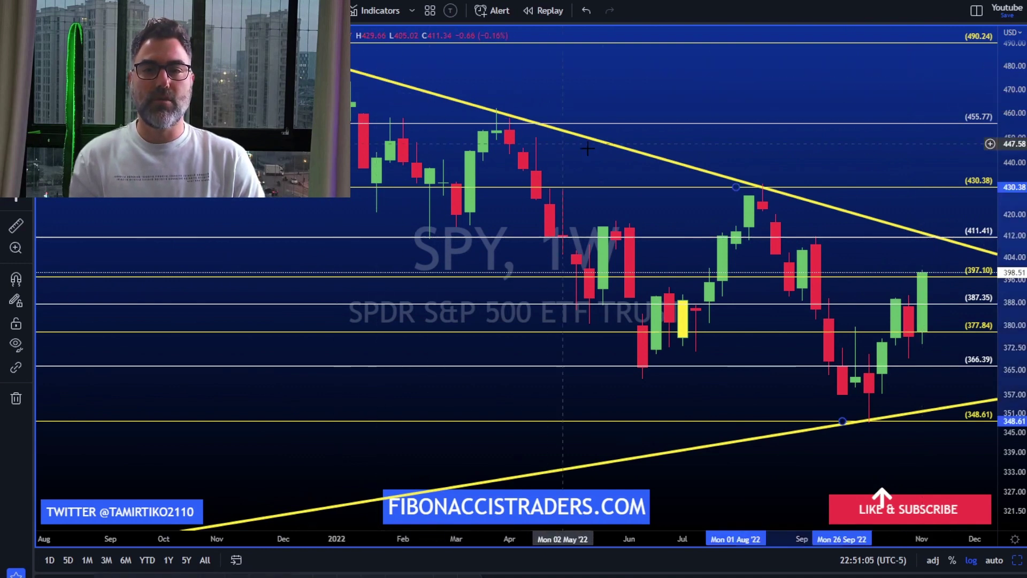
Trace the rising yellow trendline back through SPY's weekly history to its origin at the 2010 low.
{"action": "left_click_drag", "start_coordinate": [1006, 243], "coordinate": [1006, 258]}
{"action": "left_click_drag", "start_coordinate": [891, 168], "coordinate": [893, 119]}
{"action": "scroll", "coordinate": [894, 118], "scroll_direction": "down", "scroll_amount": 3}
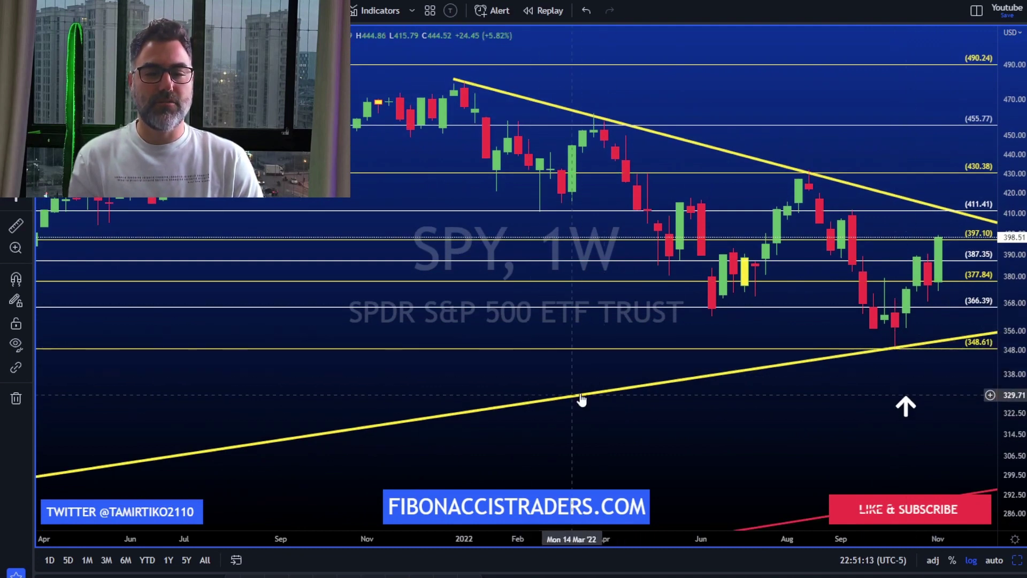
{"action": "scroll", "coordinate": [711, 401], "scroll_direction": "down", "scroll_amount": 2}
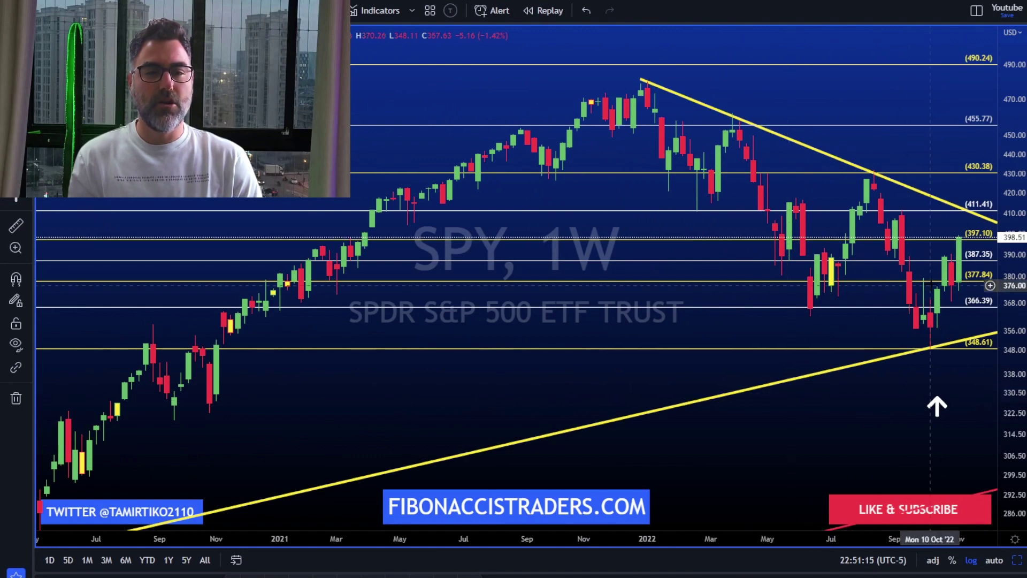
{"action": "left_click_drag", "start_coordinate": [1009, 247], "coordinate": [1007, 370]}
{"action": "left_click_drag", "start_coordinate": [265, 462], "coordinate": [913, 96]}
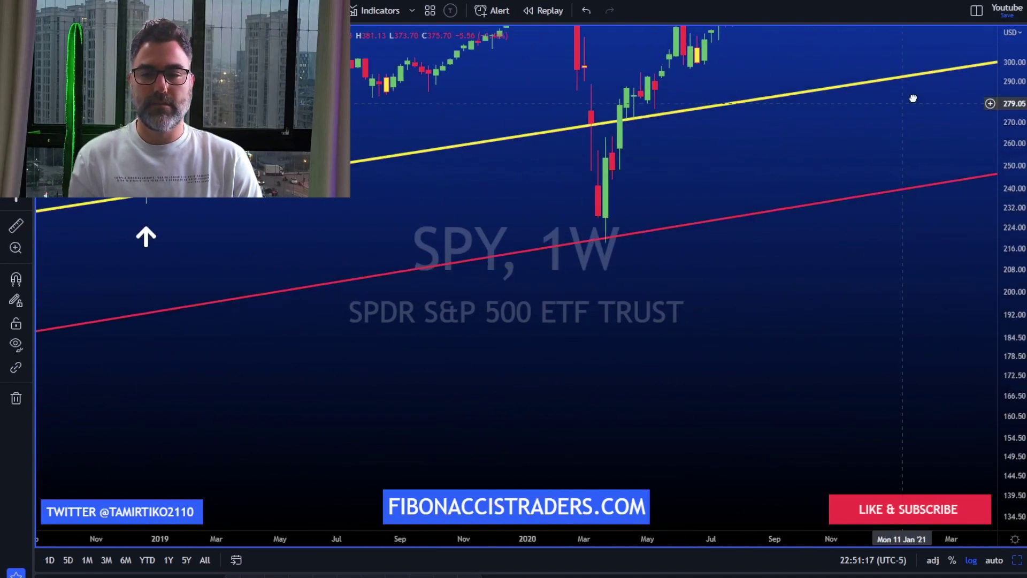
{"action": "left_click_drag", "start_coordinate": [235, 305], "coordinate": [746, 96]}
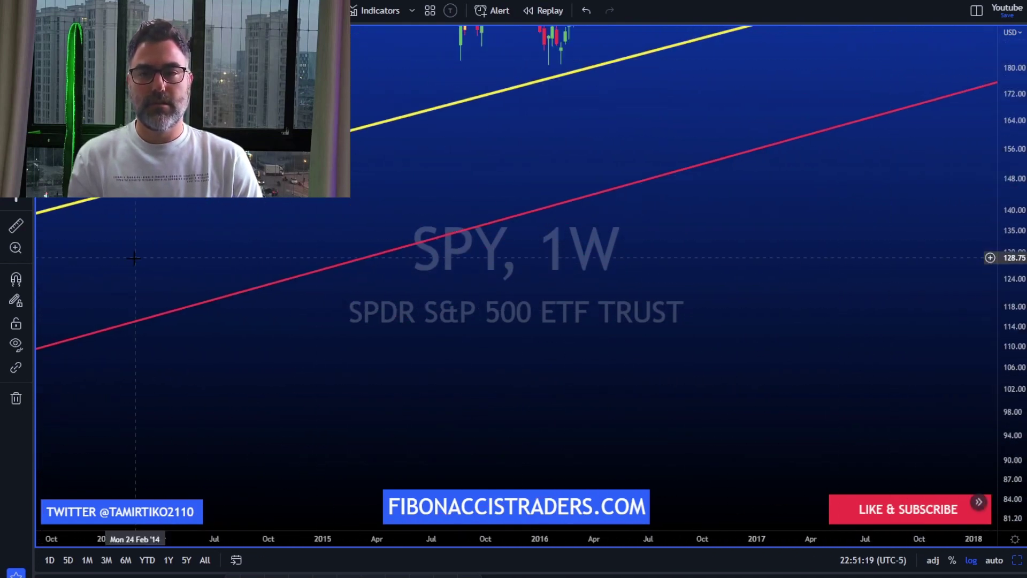
{"action": "left_click_drag", "start_coordinate": [132, 257], "coordinate": [852, 126]}
{"action": "left_click_drag", "start_coordinate": [138, 293], "coordinate": [848, 210]}
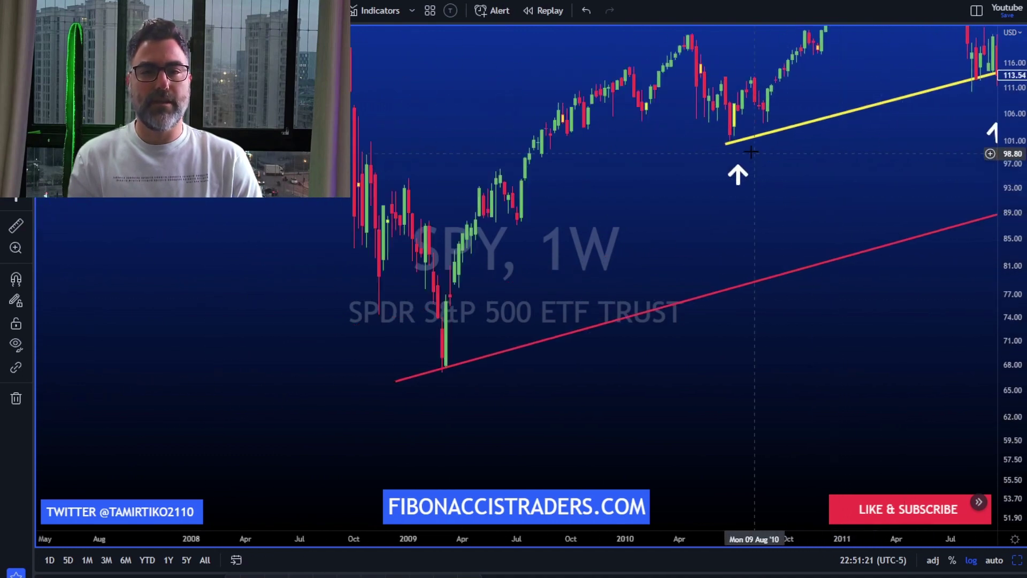
{"action": "left_click_drag", "start_coordinate": [876, 163], "coordinate": [619, 288]}
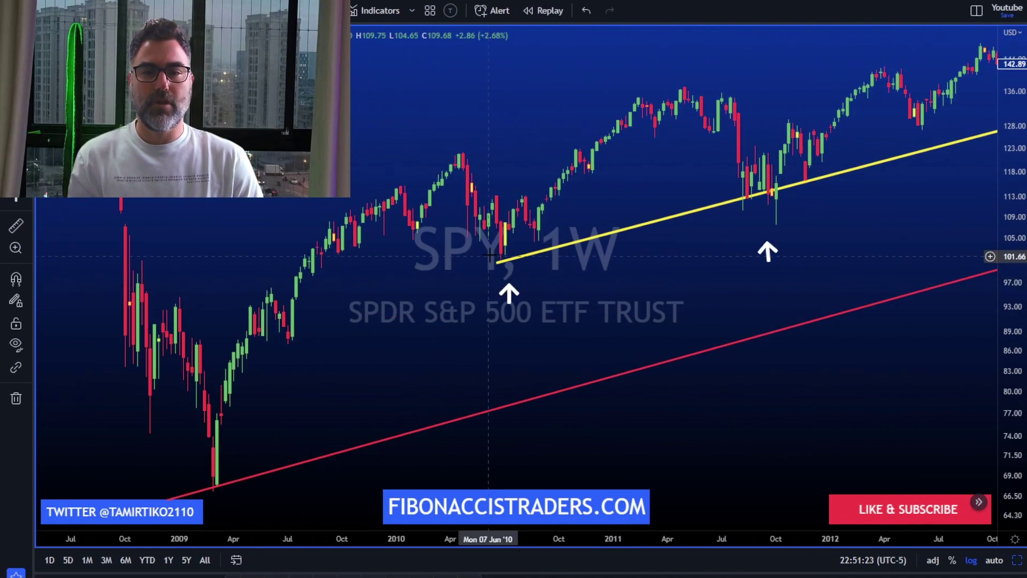
Follow the rising yellow trendline forward from 2010 through the 2011, 2018 and 2020 lows to October 2022.
{"action": "left_click_drag", "start_coordinate": [695, 231], "coordinate": [606, 327]}
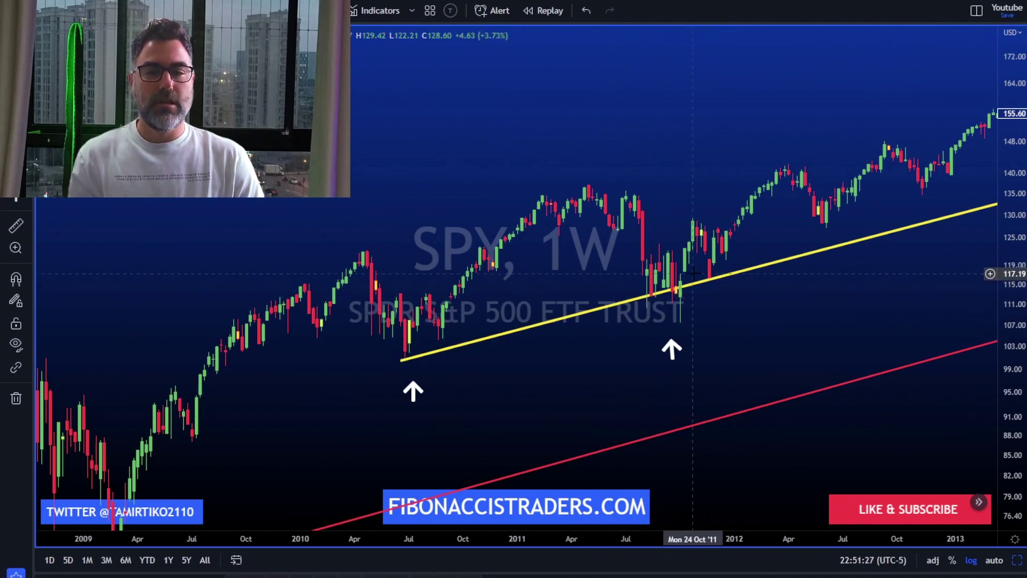
{"action": "left_click_drag", "start_coordinate": [909, 263], "coordinate": [164, 526]}
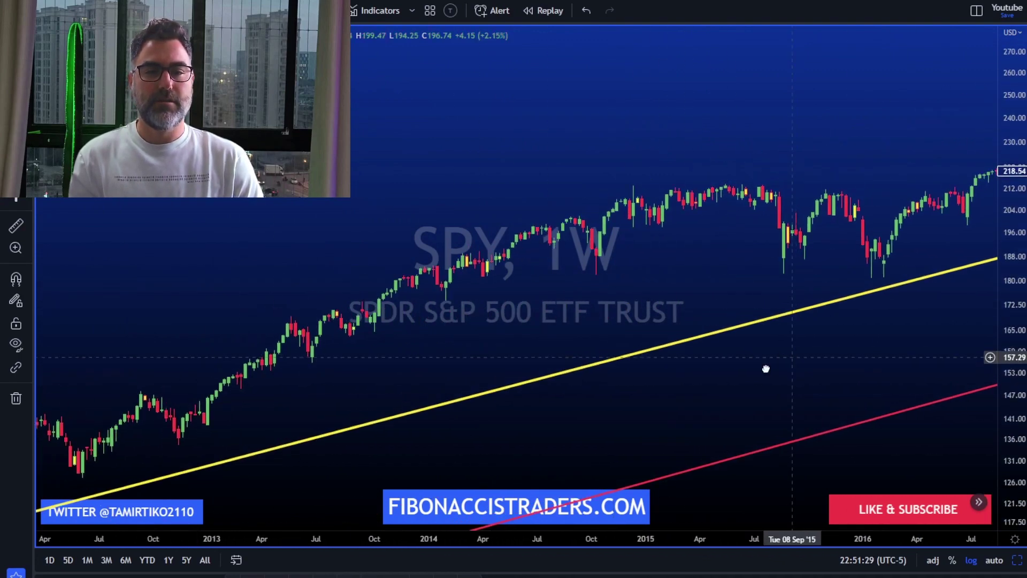
{"action": "left_click_drag", "start_coordinate": [763, 369], "coordinate": [474, 483]}
{"action": "left_click_drag", "start_coordinate": [598, 409], "coordinate": [598, 392]}
{"action": "left_click_drag", "start_coordinate": [845, 406], "coordinate": [363, 466]}
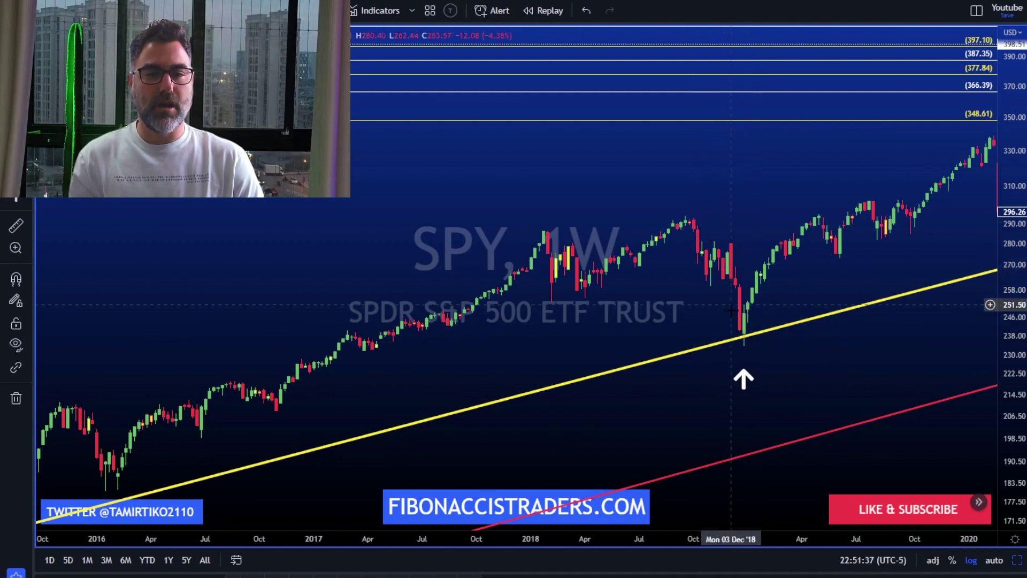
{"action": "left_click_drag", "start_coordinate": [861, 345], "coordinate": [399, 451]}
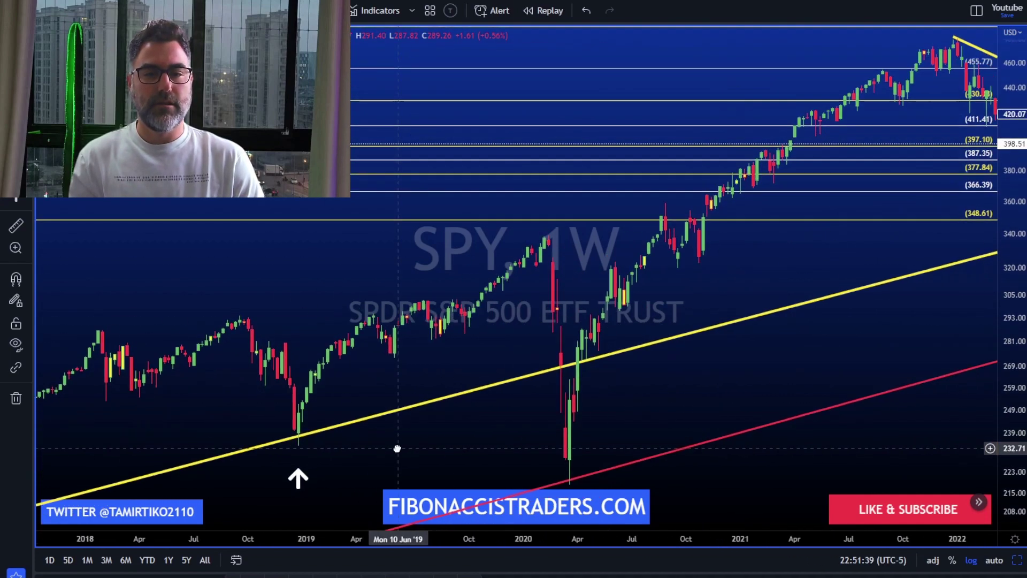
{"action": "left_click_drag", "start_coordinate": [894, 355], "coordinate": [973, 310]}
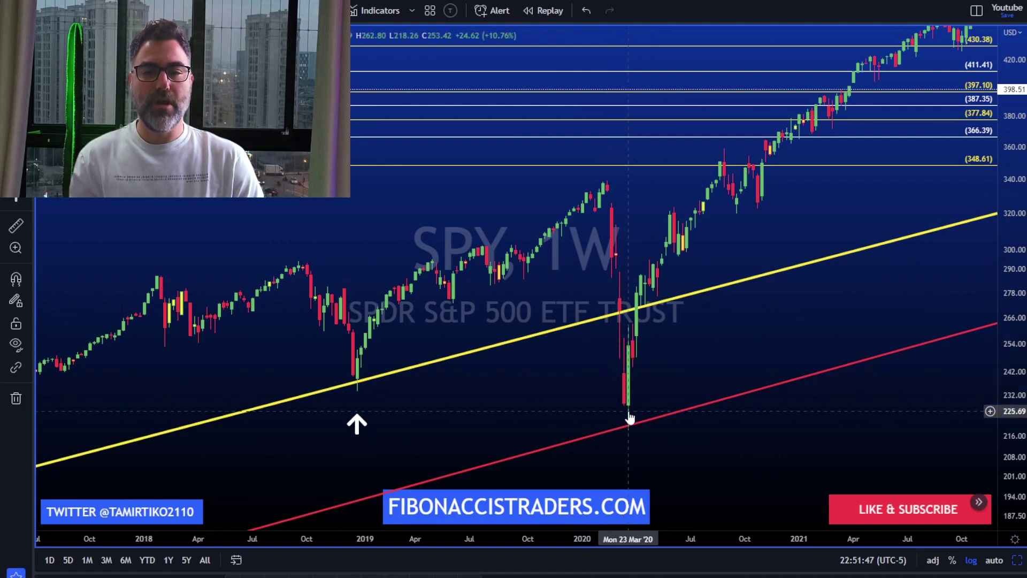
{"action": "left_click", "coordinate": [633, 309]}
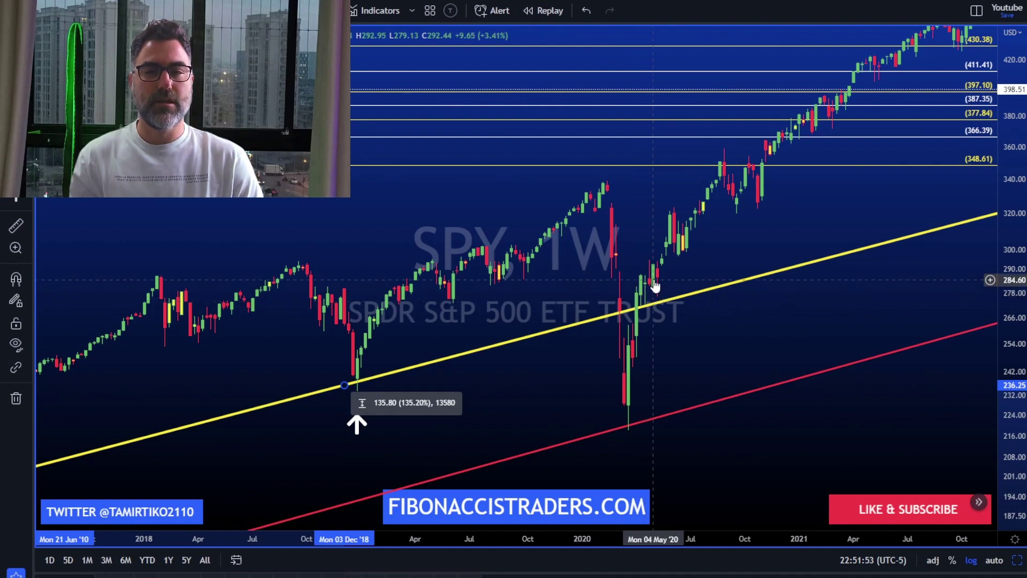
{"action": "left_click_drag", "start_coordinate": [856, 208], "coordinate": [381, 334]}
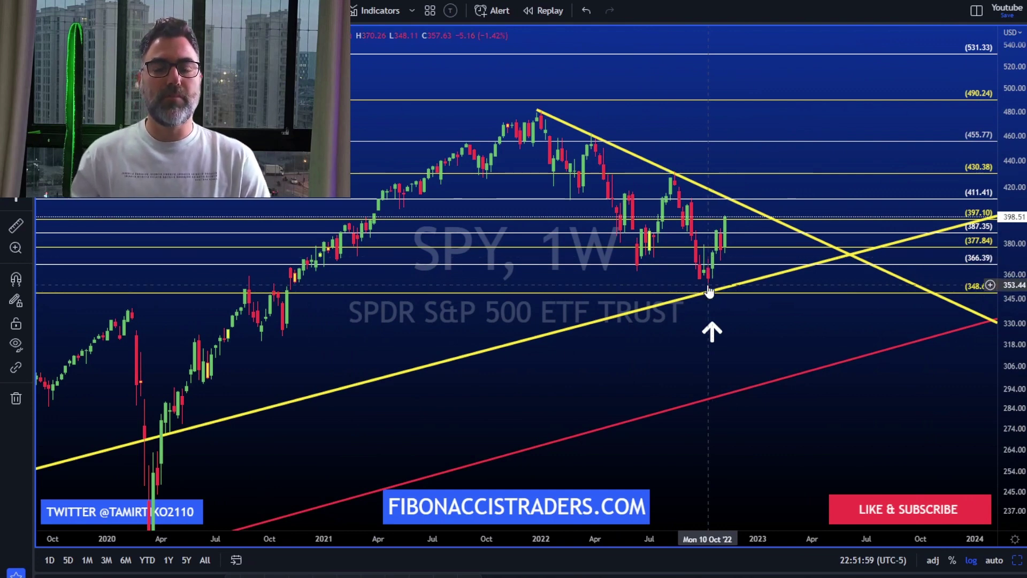
Examine how the descending and rising yellow trendlines converge around SPY's latest weekly candles.
{"action": "left_click_drag", "start_coordinate": [749, 183], "coordinate": [786, 182]}
{"action": "scroll", "coordinate": [787, 182], "scroll_direction": "up", "scroll_amount": 5}
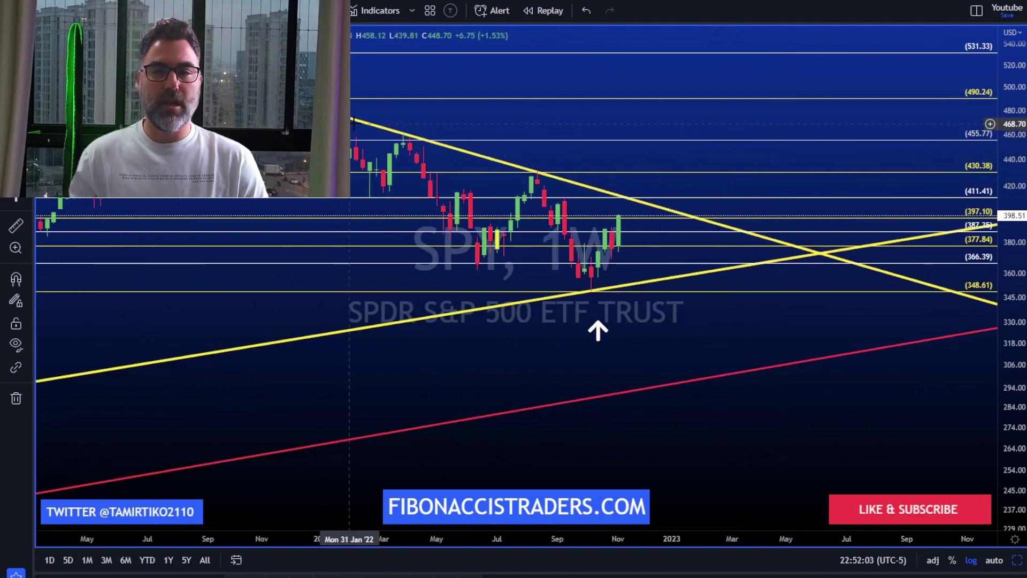
{"action": "left_click_drag", "start_coordinate": [682, 187], "coordinate": [917, 139]}
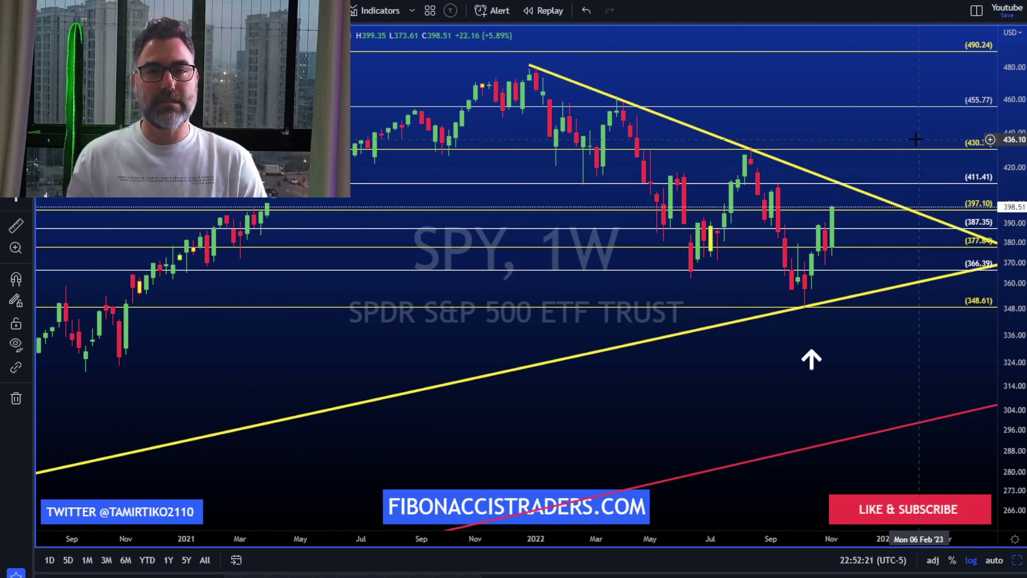
{"action": "scroll", "coordinate": [915, 139], "scroll_direction": "up", "scroll_amount": 1}
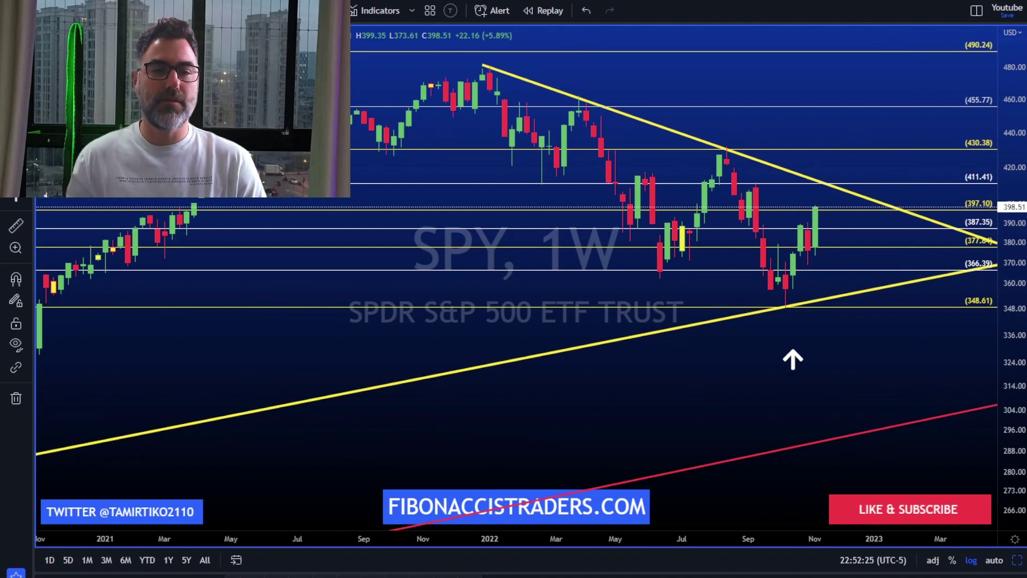
Switch to the QQQ weekly chart and undo the accidental shift of its horizontal price levels.
{"action": "left_click", "coordinate": [1026, 455]}
{"action": "scroll", "coordinate": [971, 359], "scroll_direction": "up", "scroll_amount": 1}
{"action": "left_click_drag", "start_coordinate": [953, 277], "coordinate": [952, 303]}
{"action": "mouse_move", "coordinate": [895, 267]}
{"action": "left_mouse_down"}
{"action": "mouse_move", "coordinate": [962, 196]}
{"action": "mouse_move", "coordinate": [1013, 239]}
{"action": "mouse_move", "coordinate": [1014, 257]}
{"action": "left_mouse_up"}
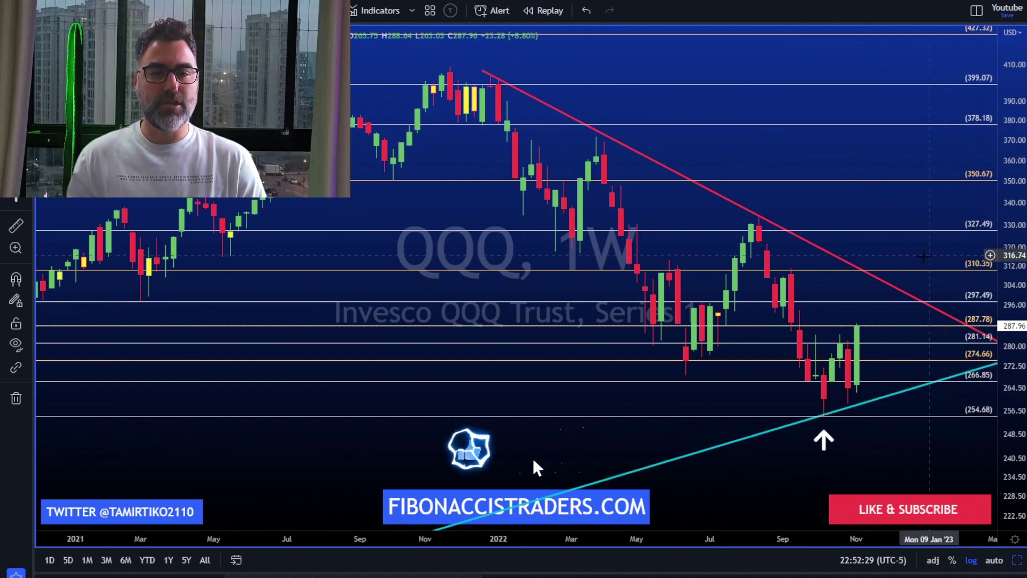
{"action": "left_click_drag", "start_coordinate": [925, 270], "coordinate": [926, 240]}
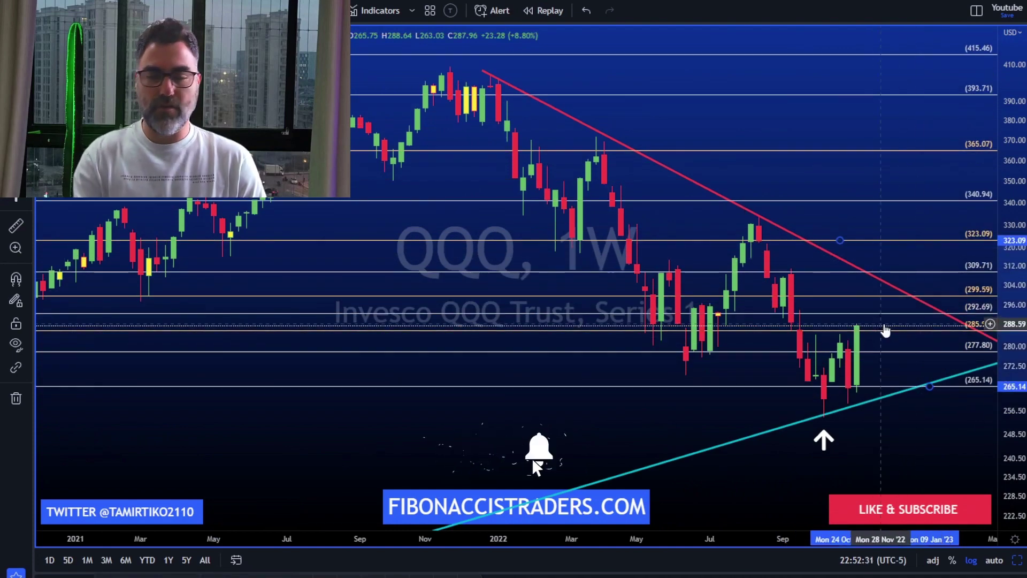
{"action": "key", "text": "ctrl+z"}
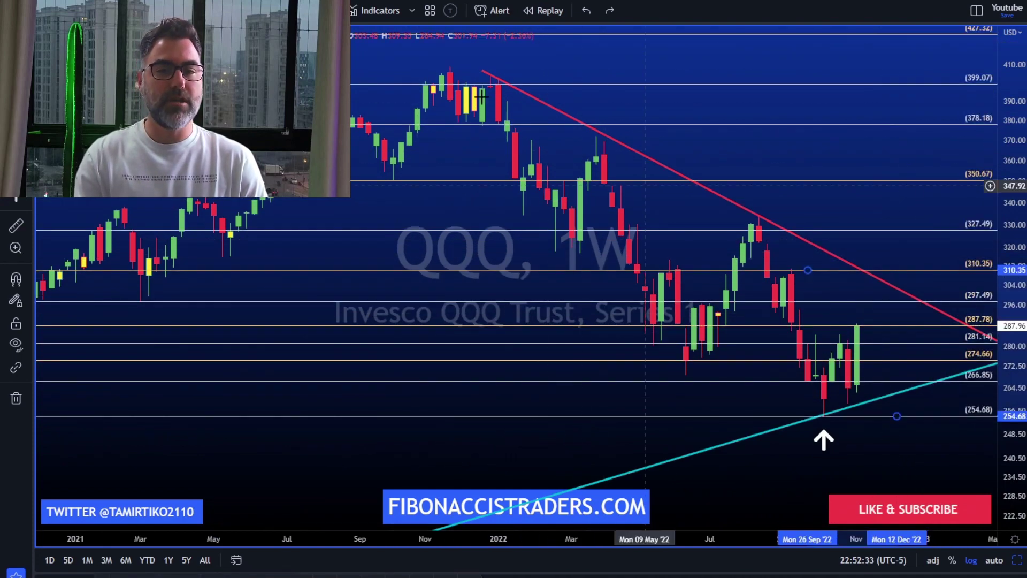
Examine QQQ's descending red trendline from the late-2021 high past August 2022 toward the 310.35 and 297.49 levels.
{"action": "left_click_drag", "start_coordinate": [913, 211], "coordinate": [928, 201]}
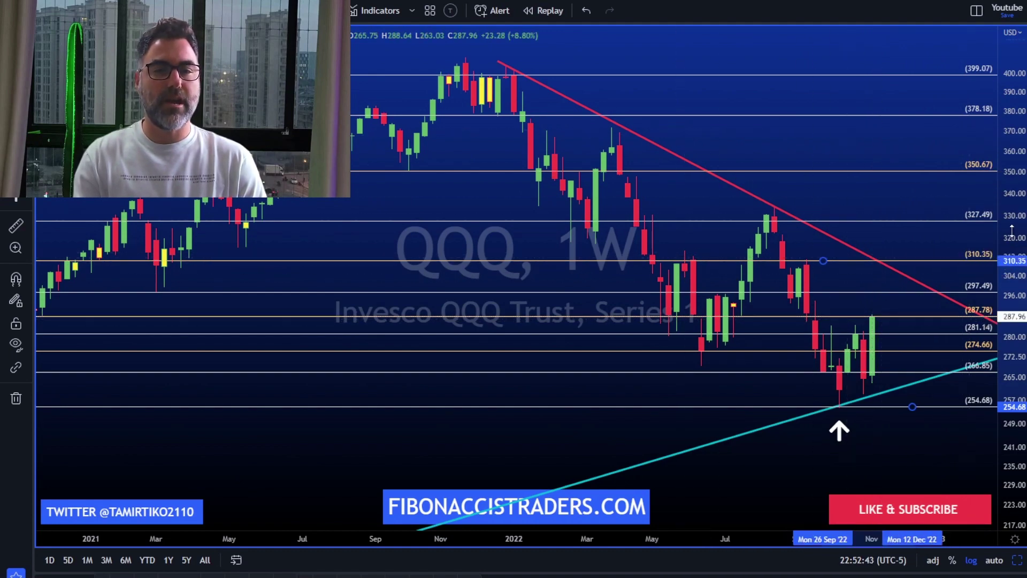
{"action": "left_click_drag", "start_coordinate": [1011, 231], "coordinate": [1011, 251]}
{"action": "scroll", "coordinate": [803, 180], "scroll_direction": "down", "scroll_amount": 2}
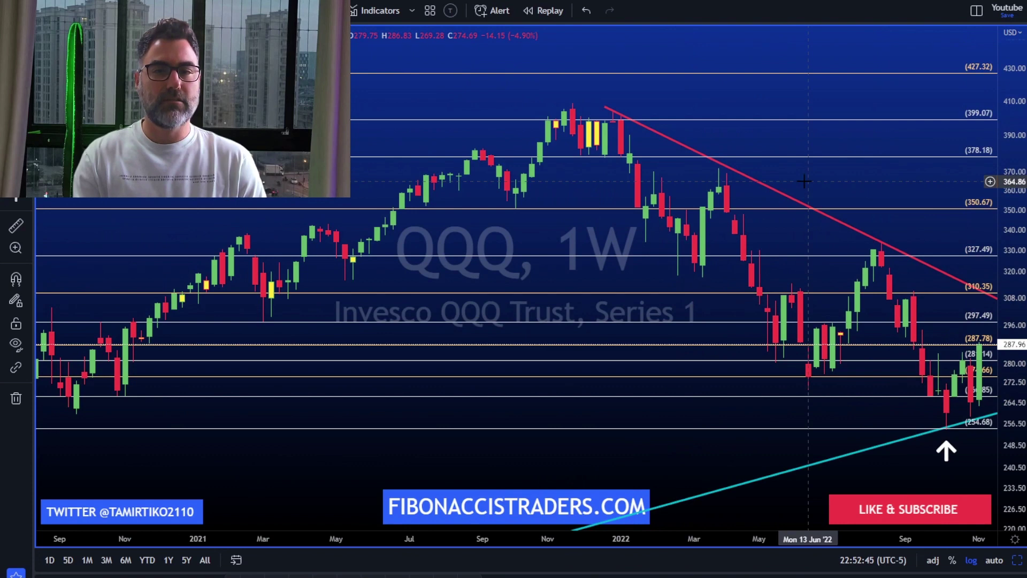
{"action": "scroll", "coordinate": [804, 181], "scroll_direction": "up", "scroll_amount": 3}
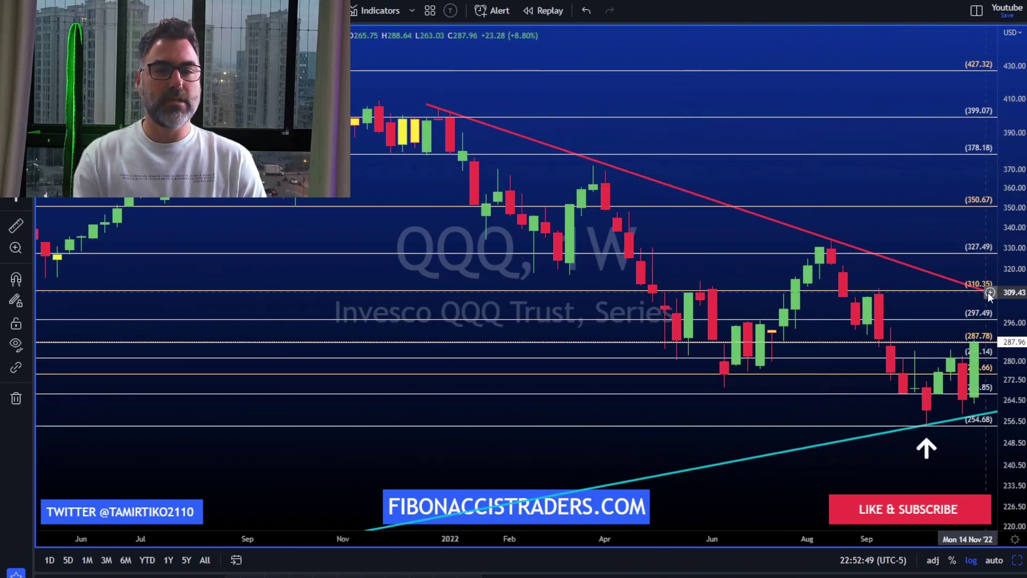
{"action": "left_click_drag", "start_coordinate": [941, 236], "coordinate": [917, 229]}
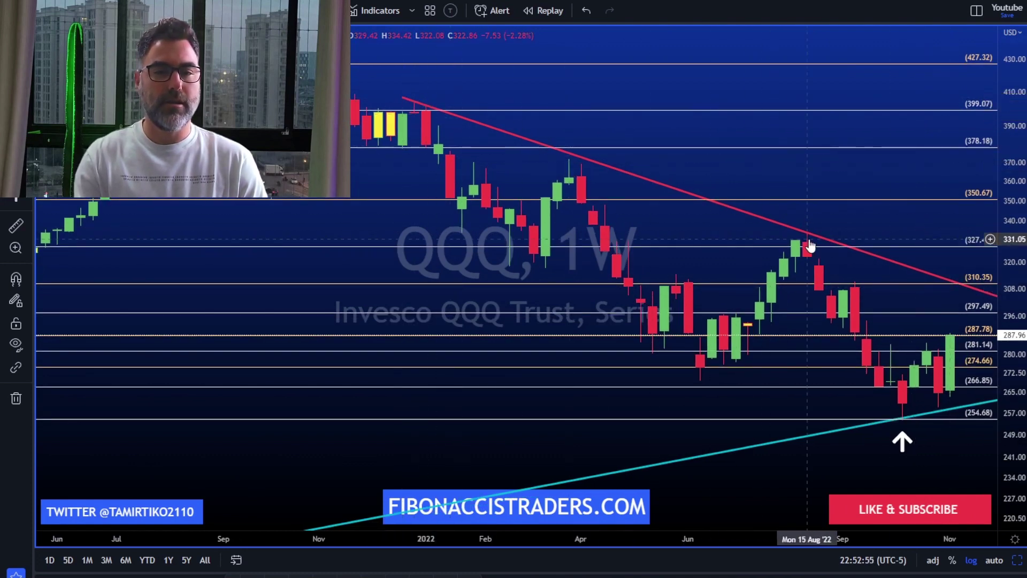
{"action": "left_click_drag", "start_coordinate": [956, 266], "coordinate": [923, 270]}
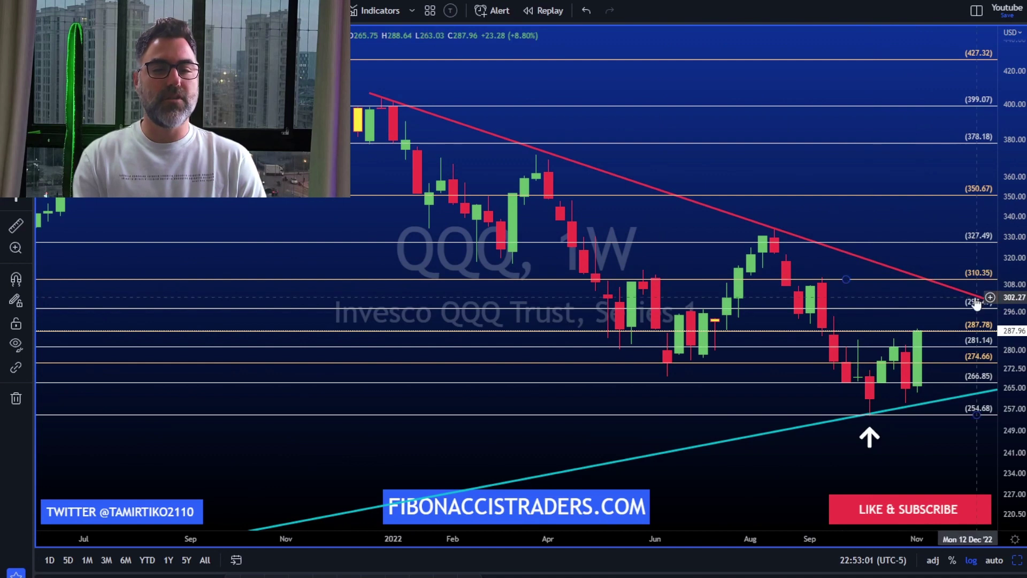
Examine QQQ's 310.35 level back to 2021 and where it meets the descending red trendline in November 2022.
{"action": "left_click", "coordinate": [936, 286]}
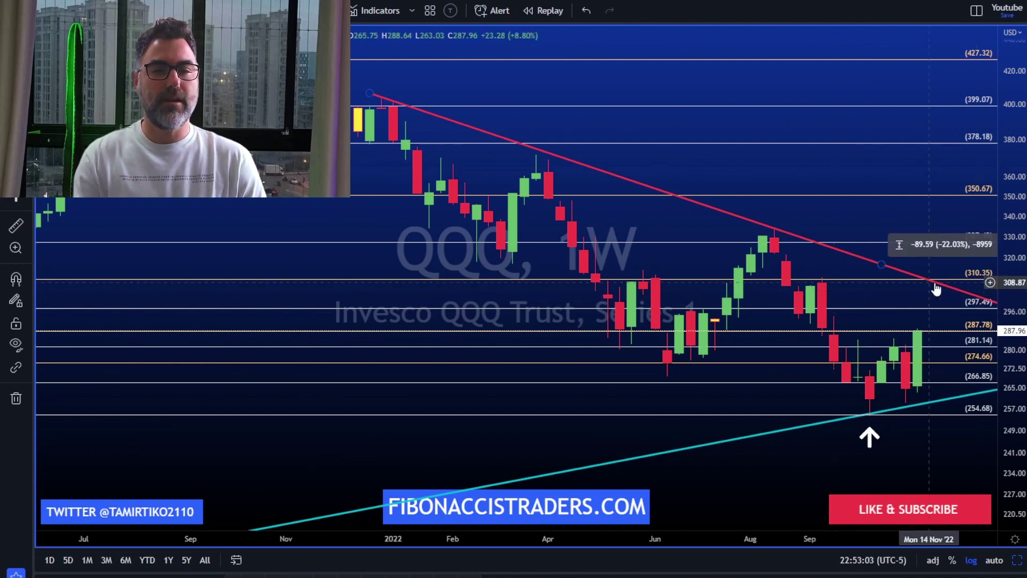
{"action": "left_click", "coordinate": [909, 292]}
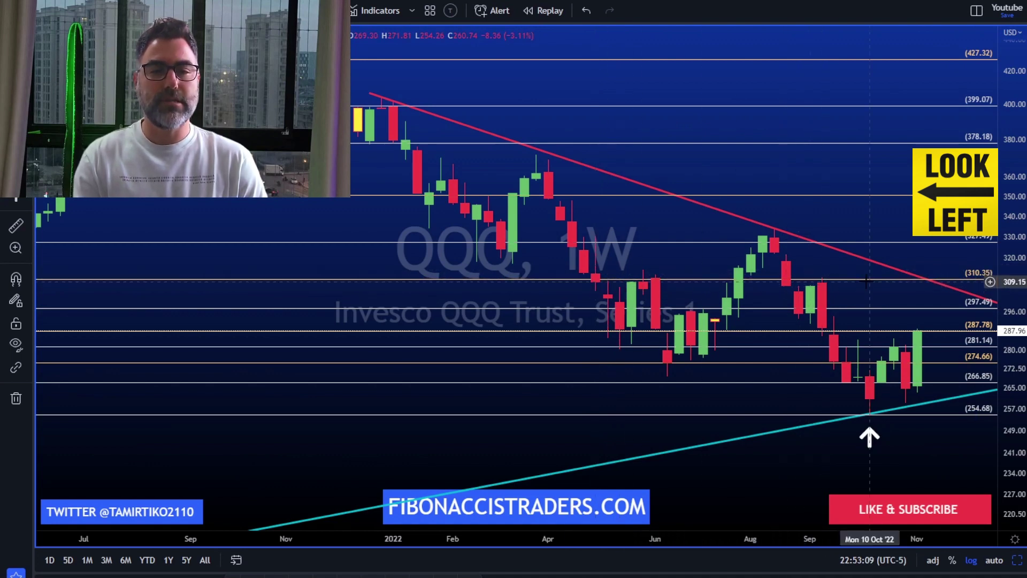
{"action": "scroll", "coordinate": [560, 284], "scroll_direction": "down", "scroll_amount": 5}
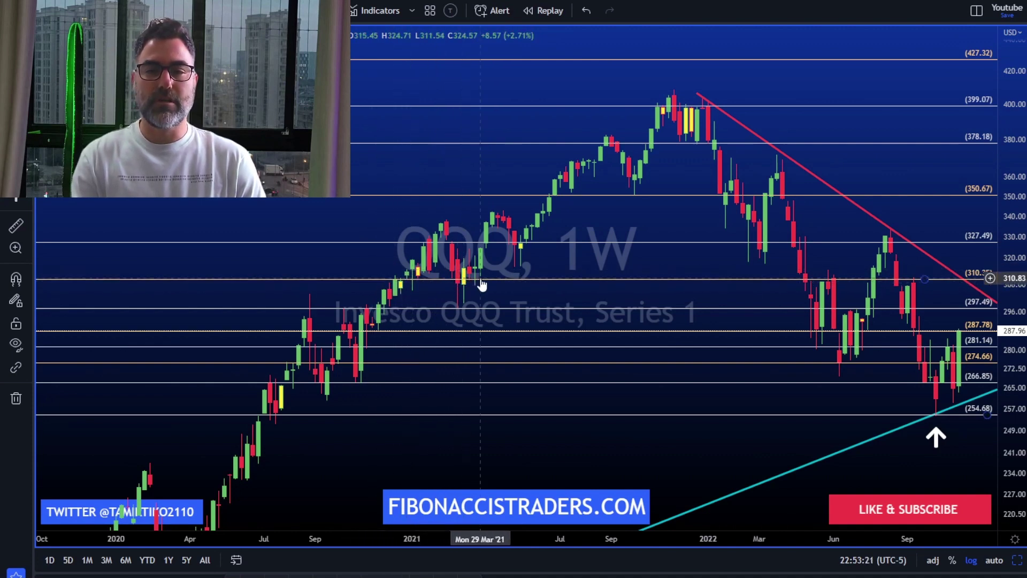
{"action": "scroll", "coordinate": [631, 286], "scroll_direction": "up", "scroll_amount": 2}
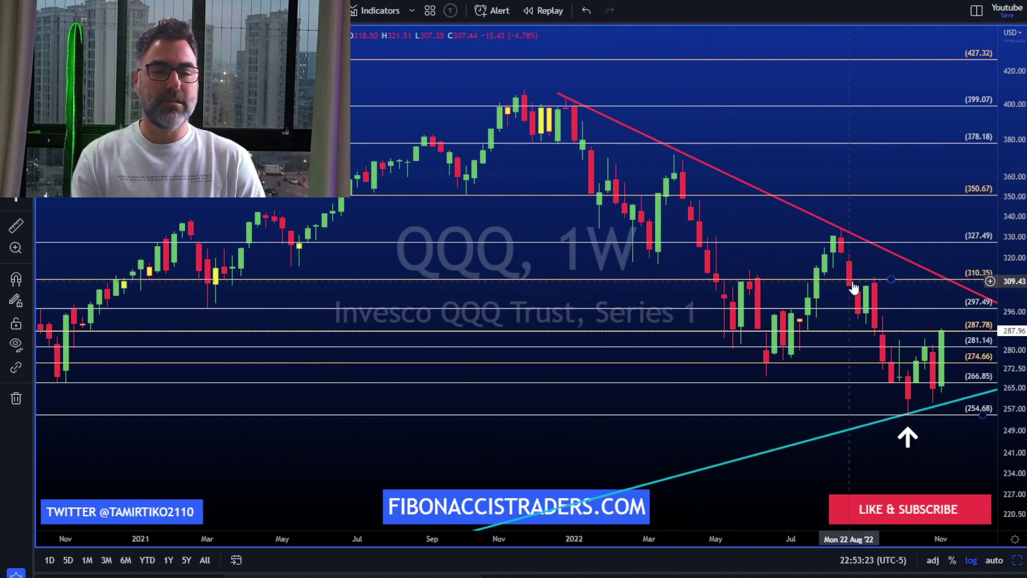
{"action": "scroll", "coordinate": [853, 288], "scroll_direction": "up", "scroll_amount": 3}
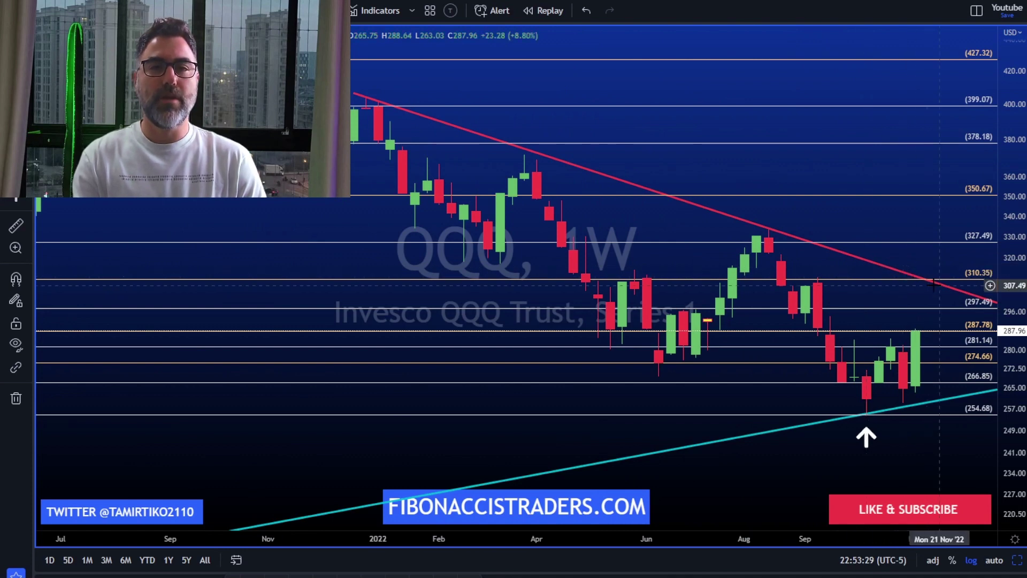
{"action": "scroll", "coordinate": [933, 284], "scroll_direction": "down", "scroll_amount": 2}
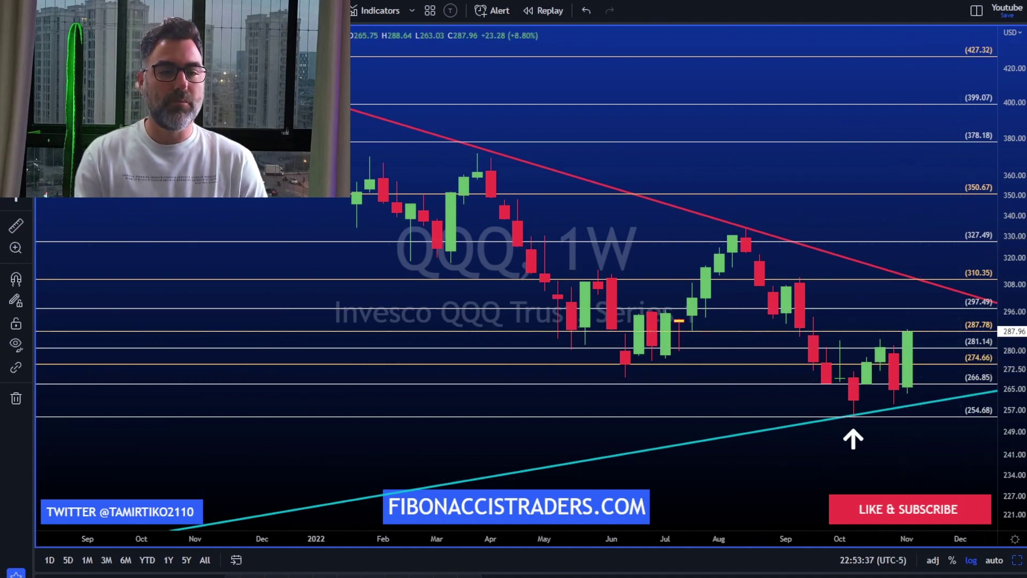
Switch to the IWM weekly chart and examine the descending red trendline from the November 2021 high through August 2022.
{"action": "key", "text": "Down"}
{"action": "left_click_drag", "start_coordinate": [1009, 232], "coordinate": [1016, 266]}
{"action": "scroll", "coordinate": [943, 281], "scroll_direction": "down", "scroll_amount": 3}
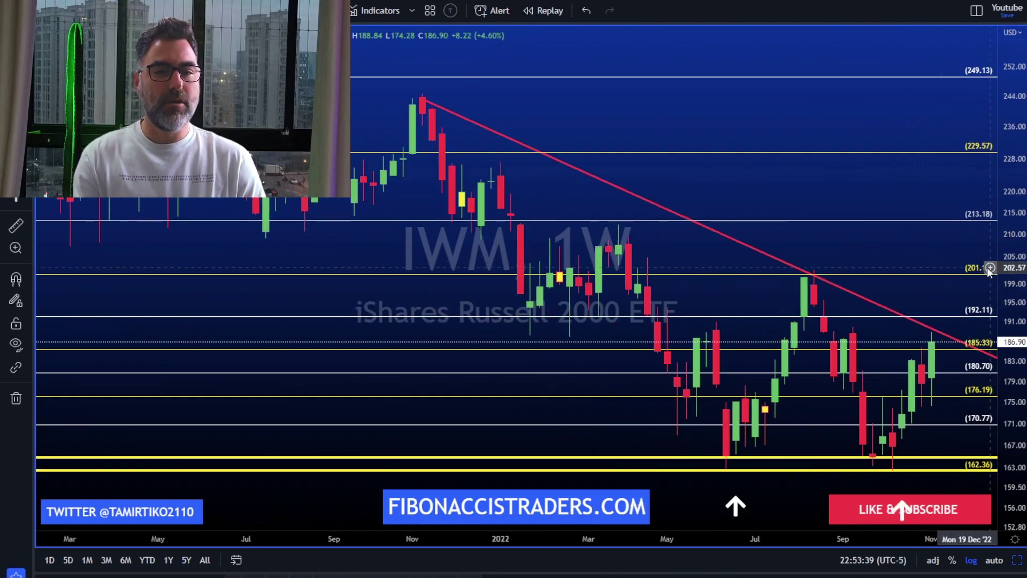
{"action": "left_click_drag", "start_coordinate": [875, 253], "coordinate": [871, 244]}
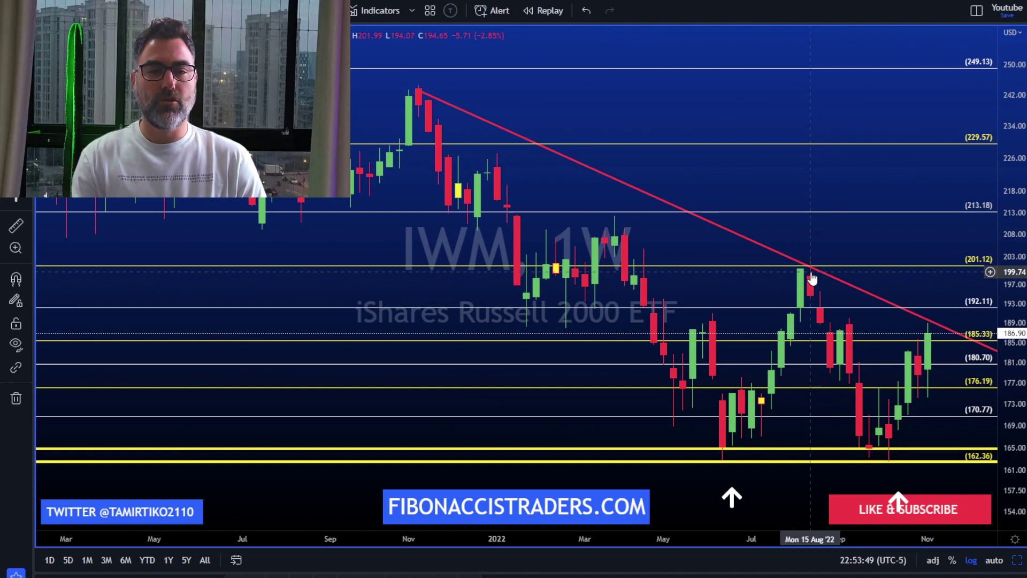
{"action": "scroll", "coordinate": [811, 277], "scroll_direction": "up", "scroll_amount": 1}
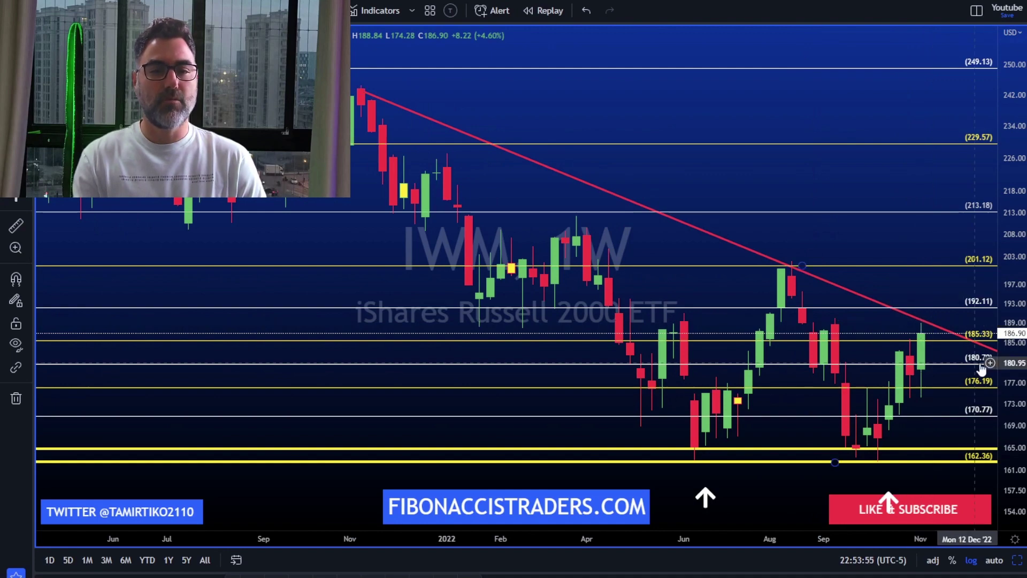
Examine IWM's range between the 162.36 and 201.12 levels and the latest weekly candle at the red trendline.
{"action": "scroll", "coordinate": [856, 241], "scroll_direction": "down", "scroll_amount": 5}
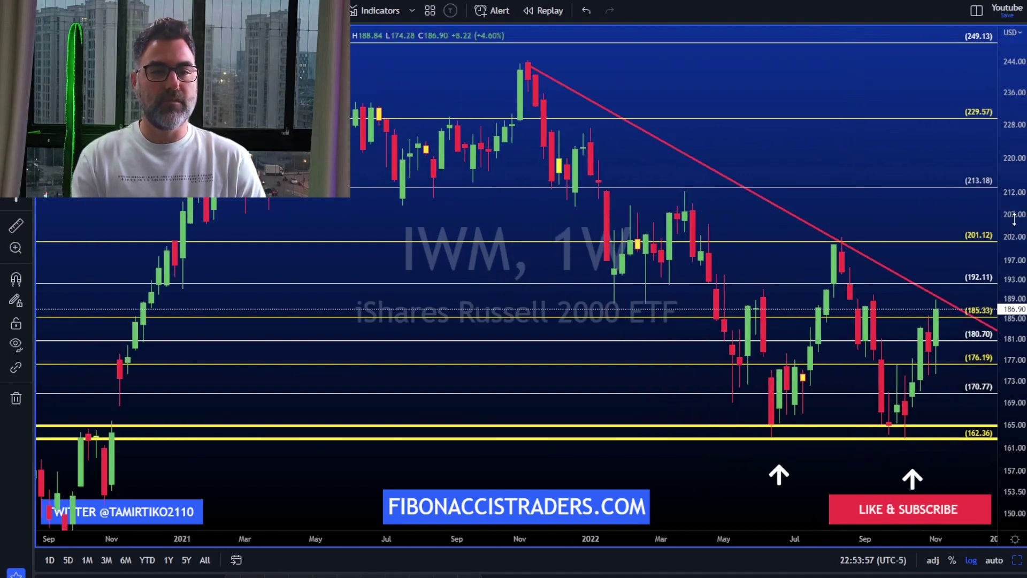
{"action": "scroll", "coordinate": [967, 249], "scroll_direction": "up", "scroll_amount": 2}
{"action": "left_click_drag", "start_coordinate": [891, 228], "coordinate": [876, 228]}
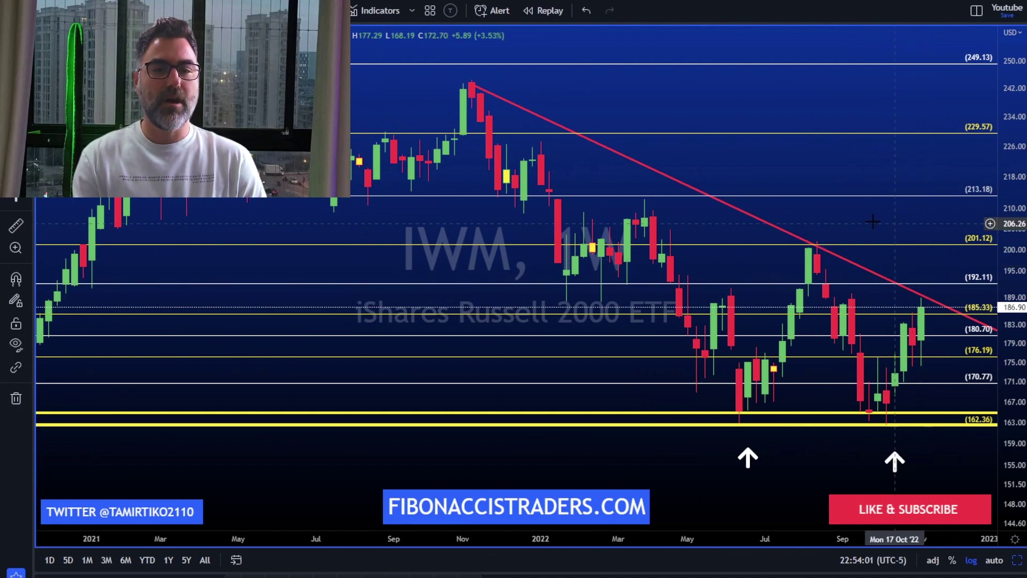
{"action": "left_click", "coordinate": [967, 247]}
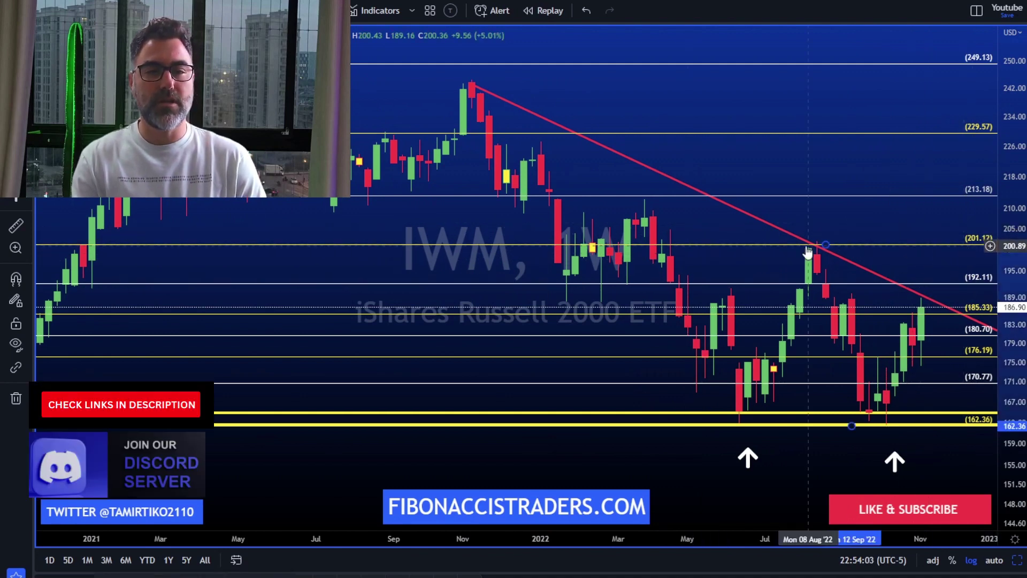
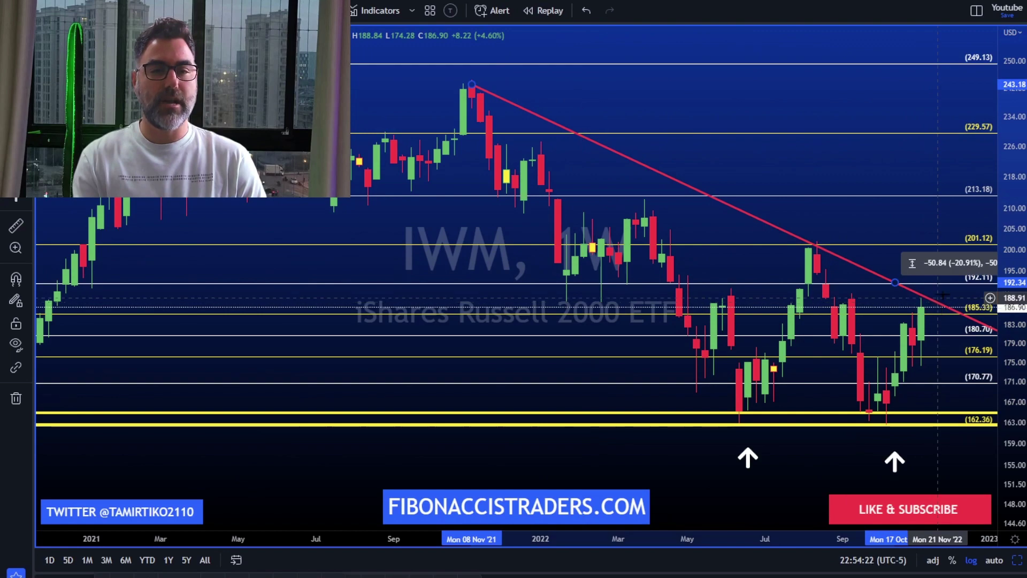
{"action": "left_click", "coordinate": [893, 247]}
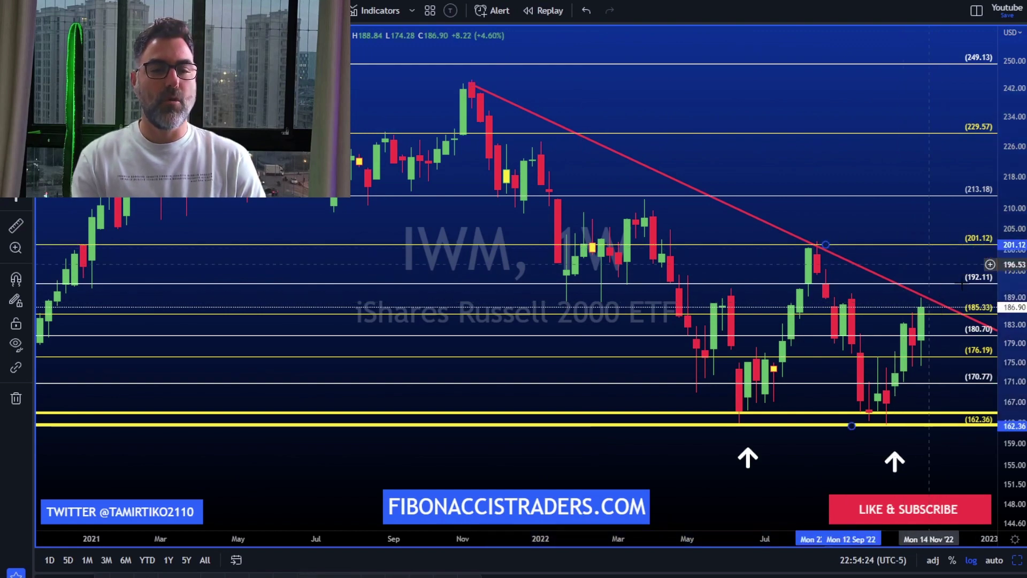
Switch to the DIA weekly chart and examine its descending red channel down to the 286.32 level.
{"action": "key", "text": "Down"}
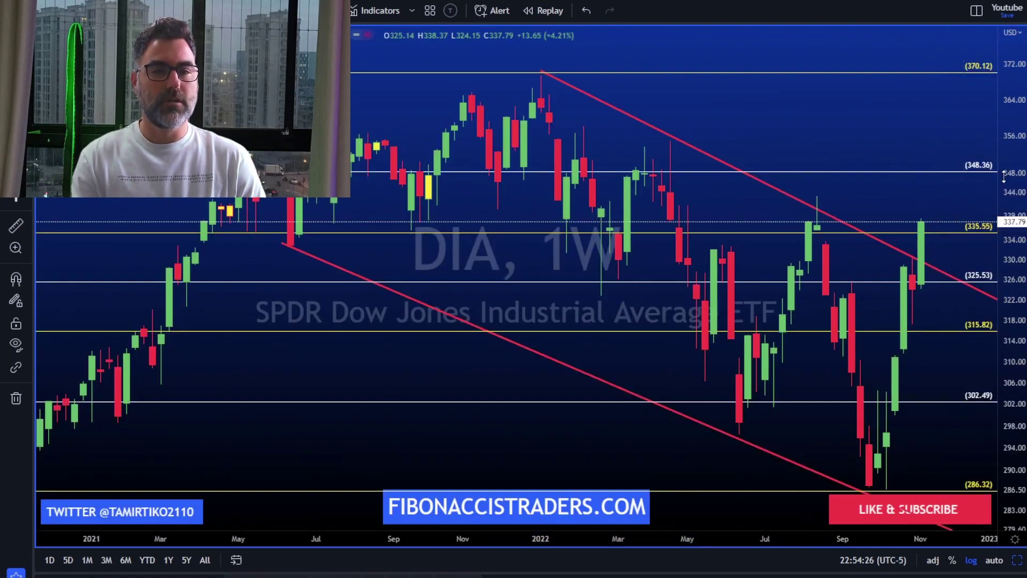
{"action": "left_click_drag", "start_coordinate": [1001, 241], "coordinate": [1000, 357]}
{"action": "scroll", "coordinate": [986, 360], "scroll_direction": "up", "scroll_amount": 4}
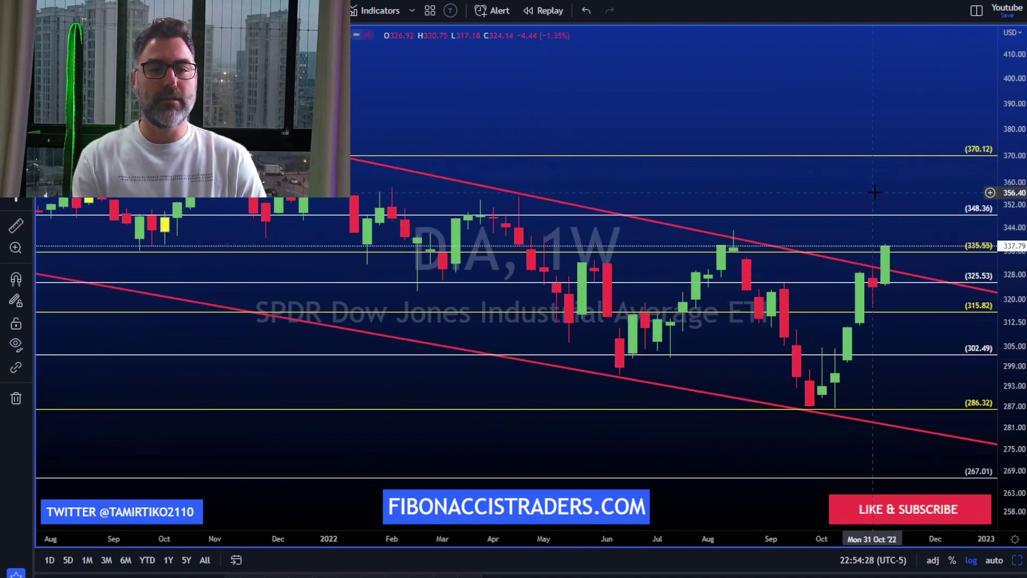
{"action": "left_click_drag", "start_coordinate": [881, 192], "coordinate": [920, 139]}
{"action": "scroll", "coordinate": [959, 151], "scroll_direction": "down", "scroll_amount": 5}
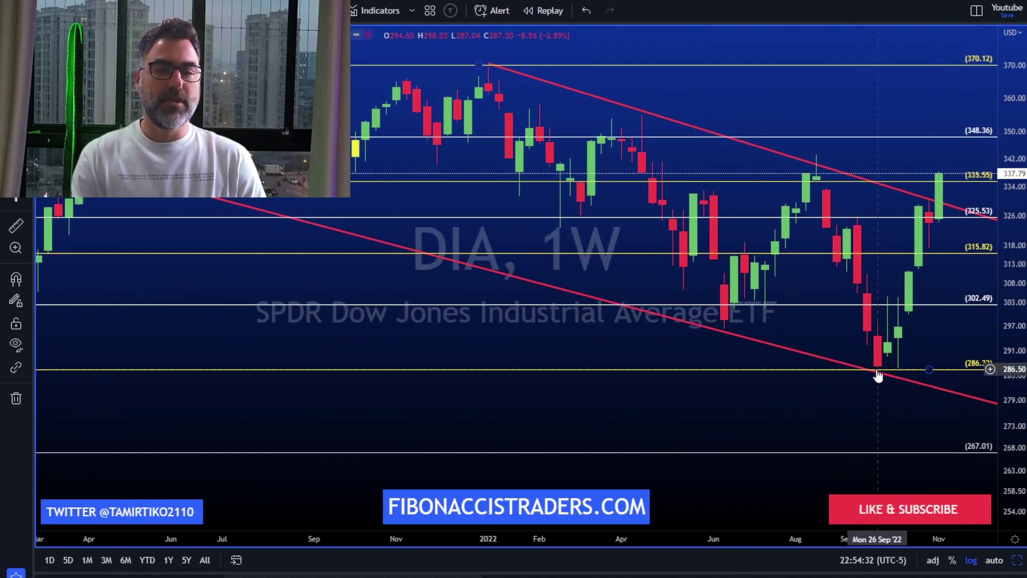
{"action": "left_click", "coordinate": [907, 379]}
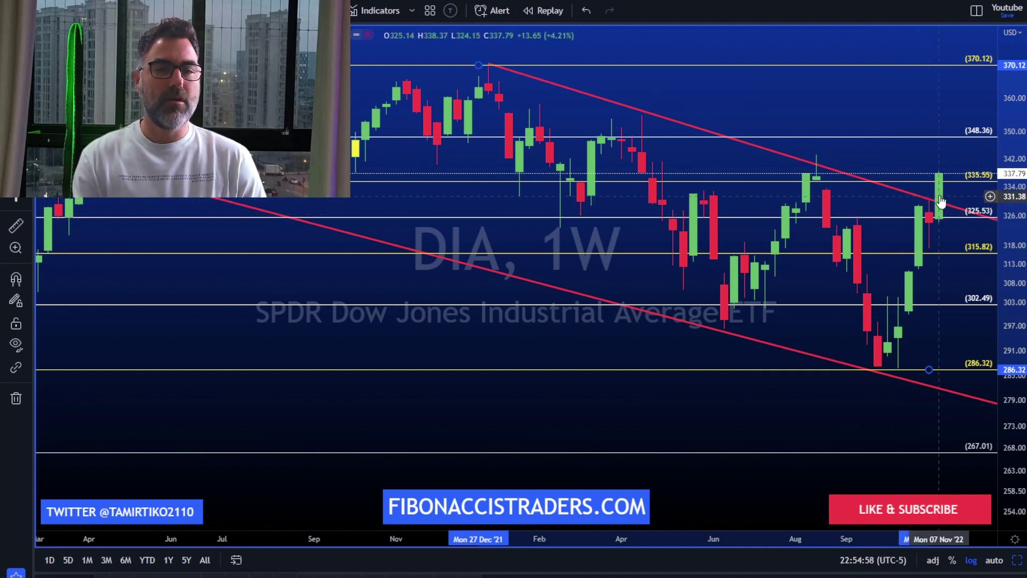
Examine DIA's latest weekly candle against the upper channel line and the 325.53, 335.55 and 348.36 levels.
{"action": "scroll", "coordinate": [939, 185], "scroll_direction": "up", "scroll_amount": 3}
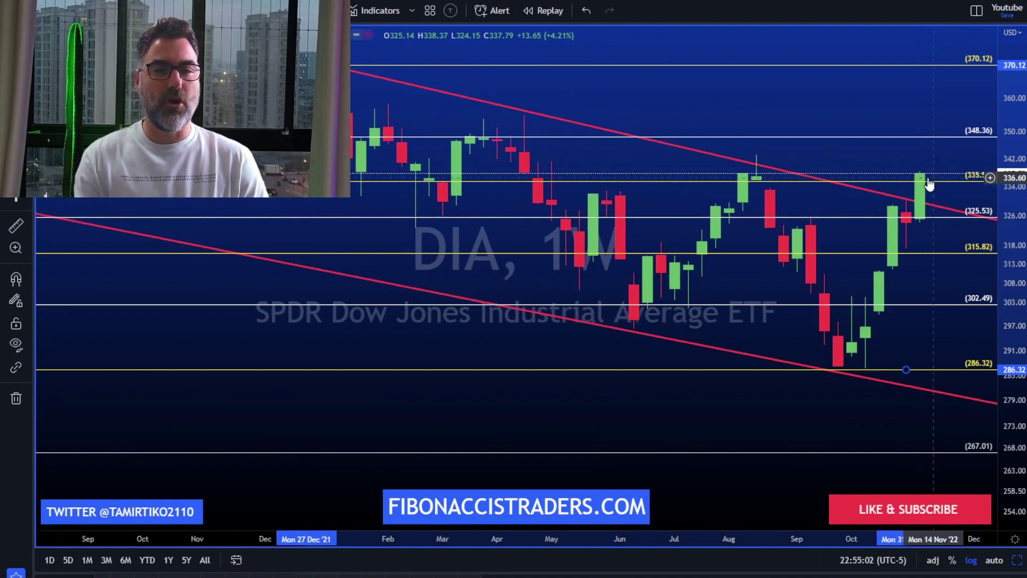
{"action": "left_click_drag", "start_coordinate": [1018, 200], "coordinate": [1018, 205]}
{"action": "left_click_drag", "start_coordinate": [911, 123], "coordinate": [912, 126]}
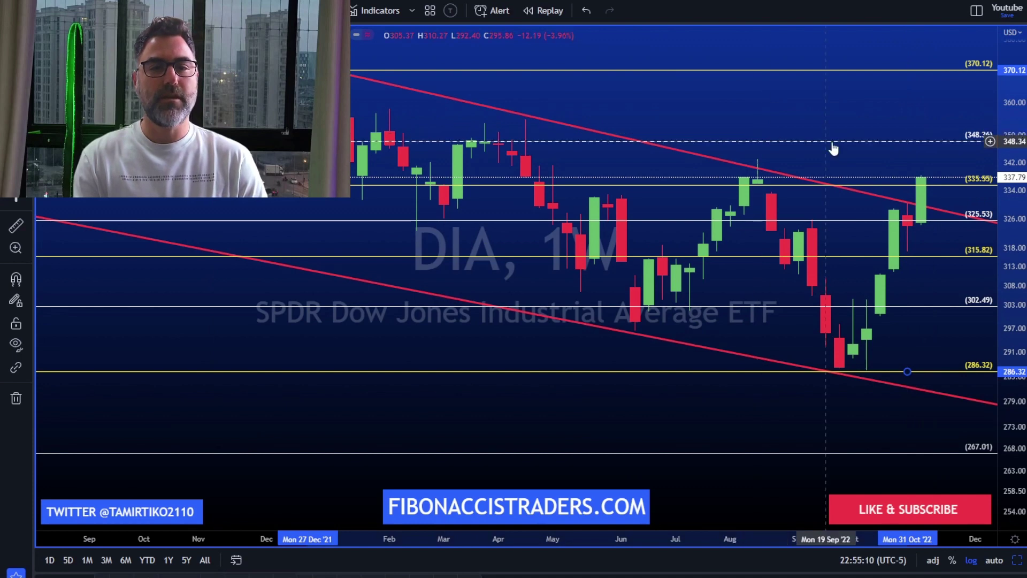
{"action": "left_click_drag", "start_coordinate": [993, 180], "coordinate": [993, 188]}
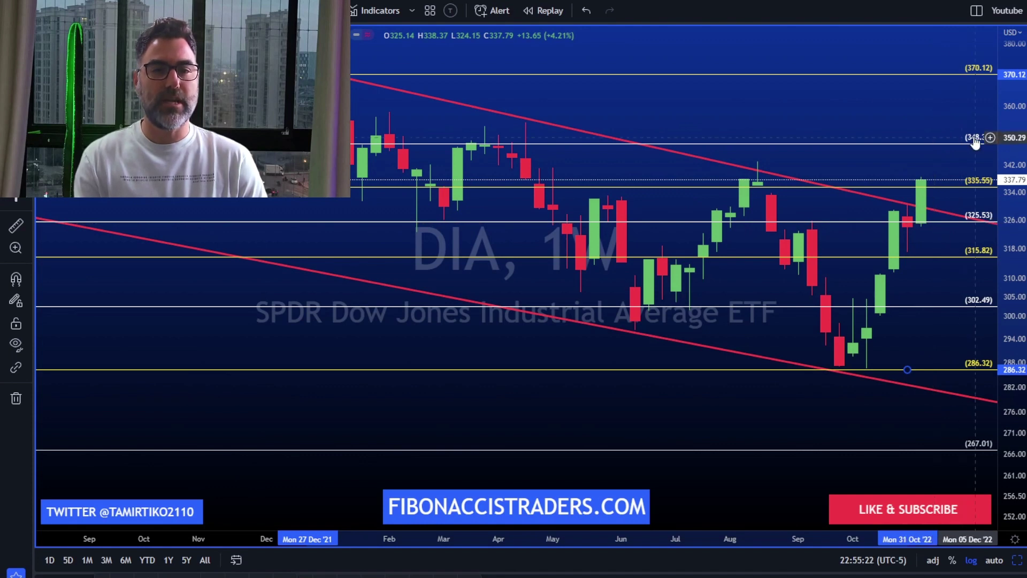
{"action": "left_click_drag", "start_coordinate": [1012, 107], "coordinate": [1012, 126]}
{"action": "left_click_drag", "start_coordinate": [941, 118], "coordinate": [912, 117]}
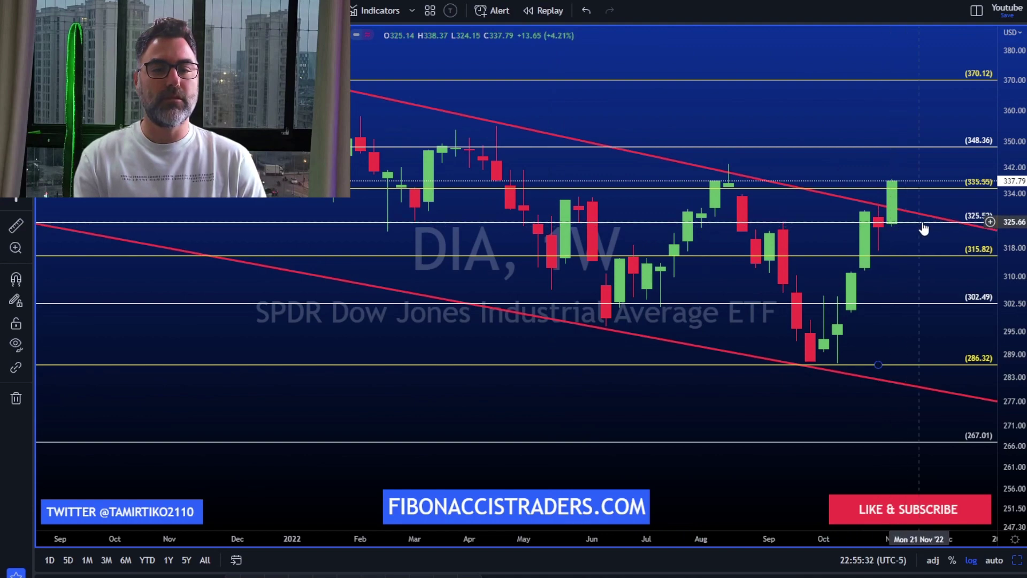
Switch to the VIX weekly chart and examine the rising red trendline with the 22.08 and 19.23 levels.
{"action": "left_click", "coordinate": [1025, 315]}
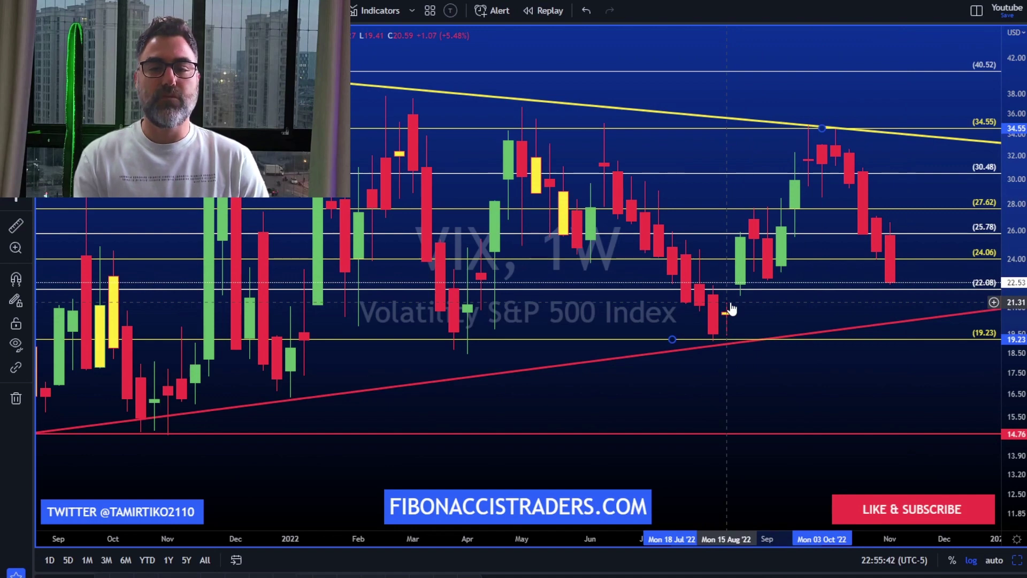
{"action": "scroll", "coordinate": [731, 309], "scroll_direction": "down", "scroll_amount": 6}
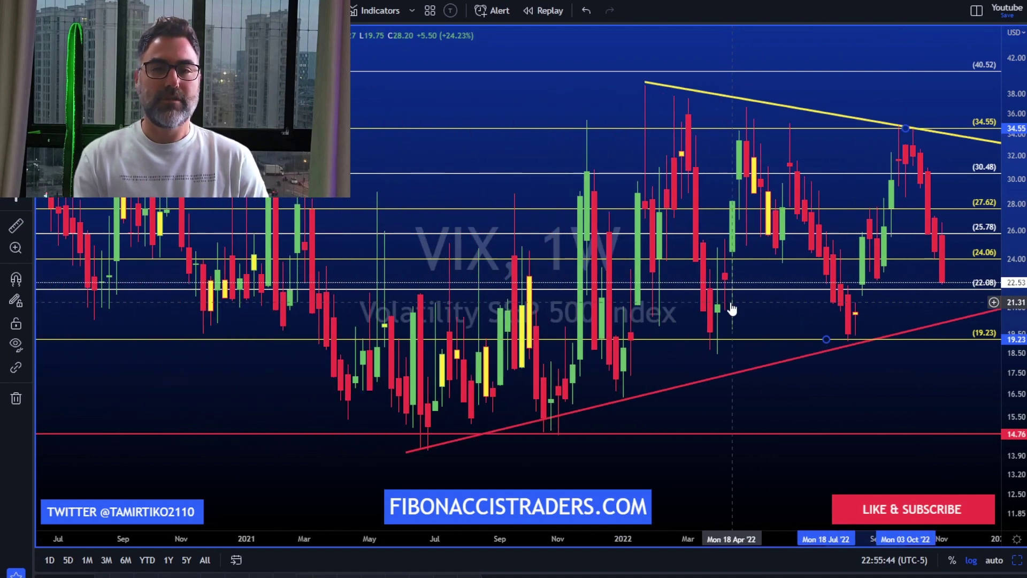
{"action": "scroll", "coordinate": [731, 303], "scroll_direction": "up", "scroll_amount": 3}
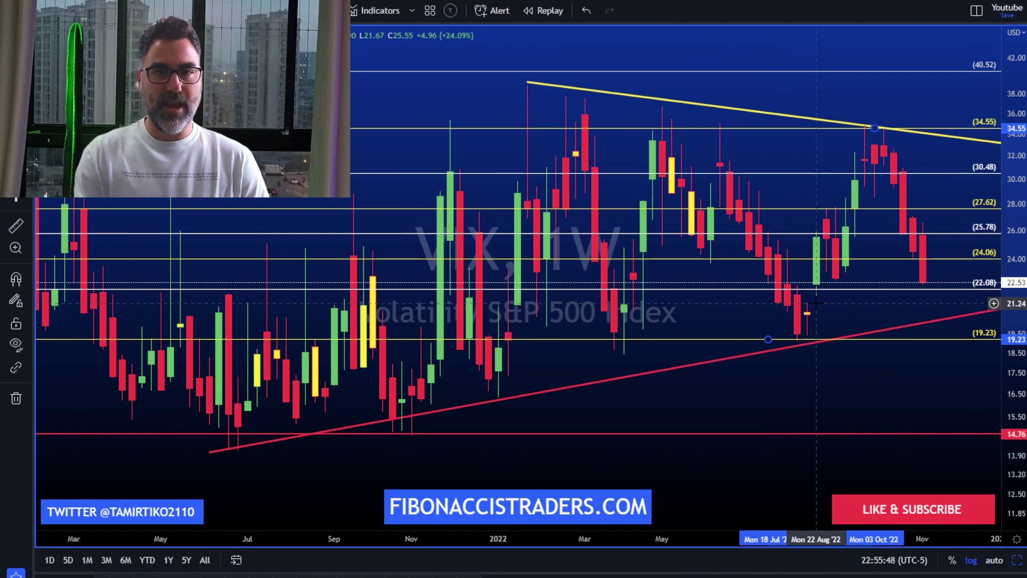
{"action": "scroll", "coordinate": [816, 302], "scroll_direction": "up", "scroll_amount": 2}
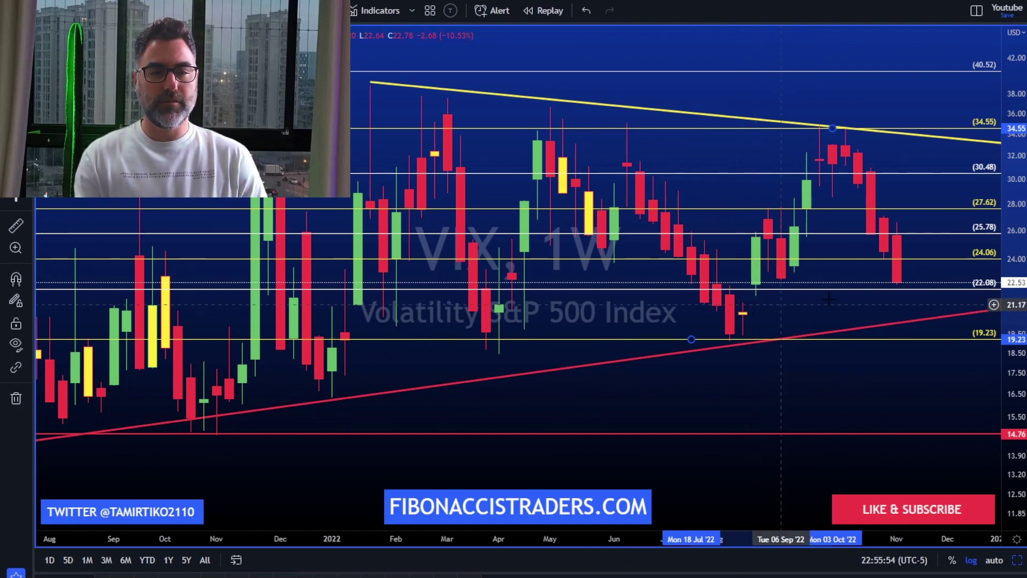
{"action": "left_click_drag", "start_coordinate": [958, 217], "coordinate": [954, 215]}
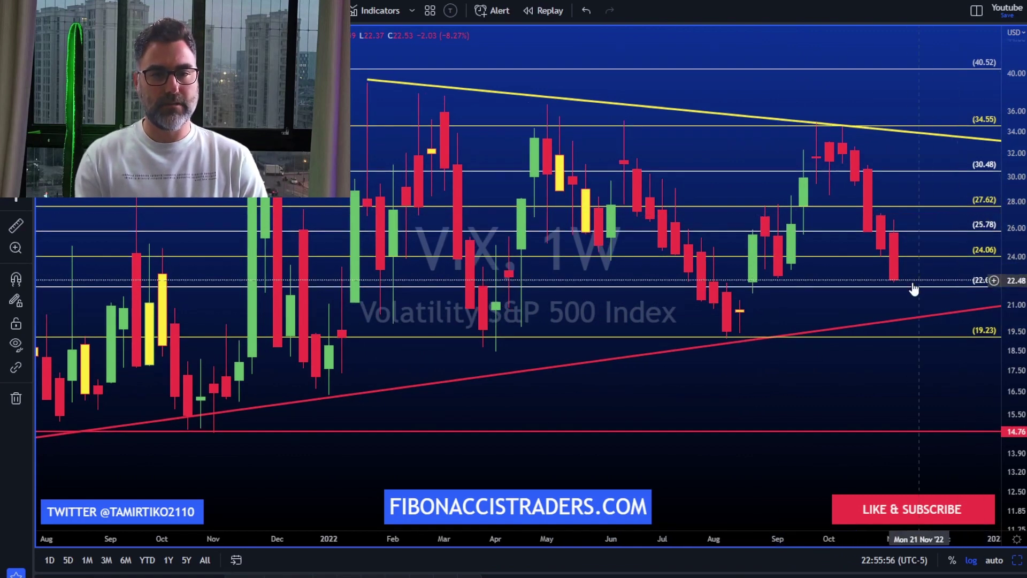
{"action": "left_click", "coordinate": [910, 286]}
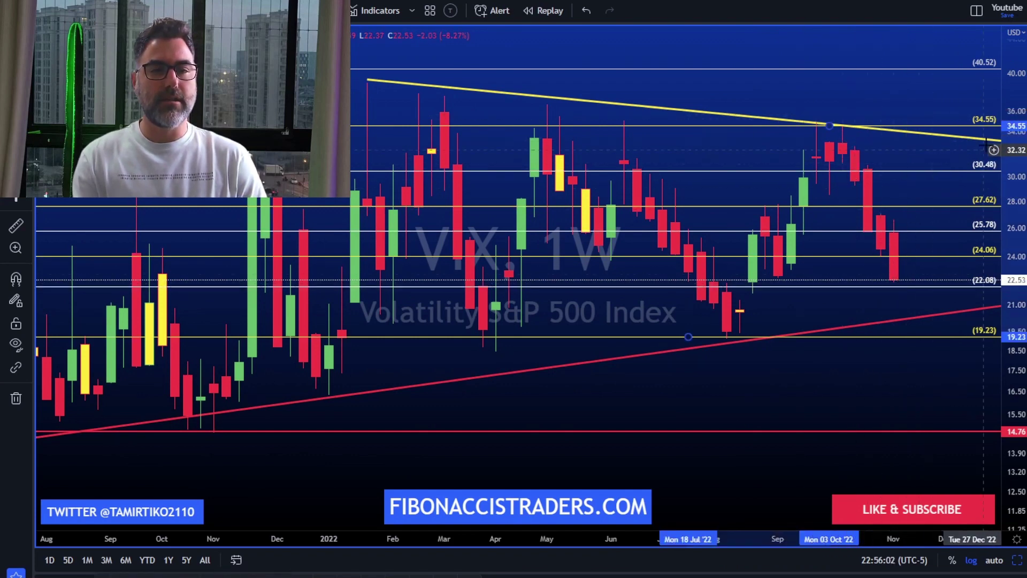
Examine VIX's descending yellow trendline across the 2022 highs near the 34.55 level.
{"action": "left_click_drag", "start_coordinate": [1012, 135], "coordinate": [1011, 122]}
{"action": "left_click_drag", "start_coordinate": [904, 111], "coordinate": [901, 124]}
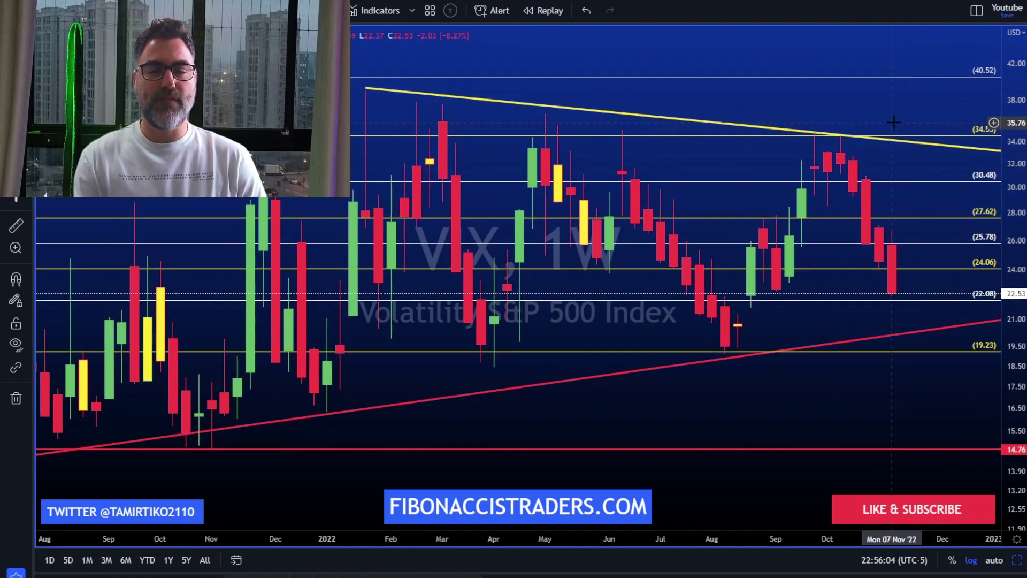
{"action": "scroll", "coordinate": [893, 122], "scroll_direction": "up", "scroll_amount": 2}
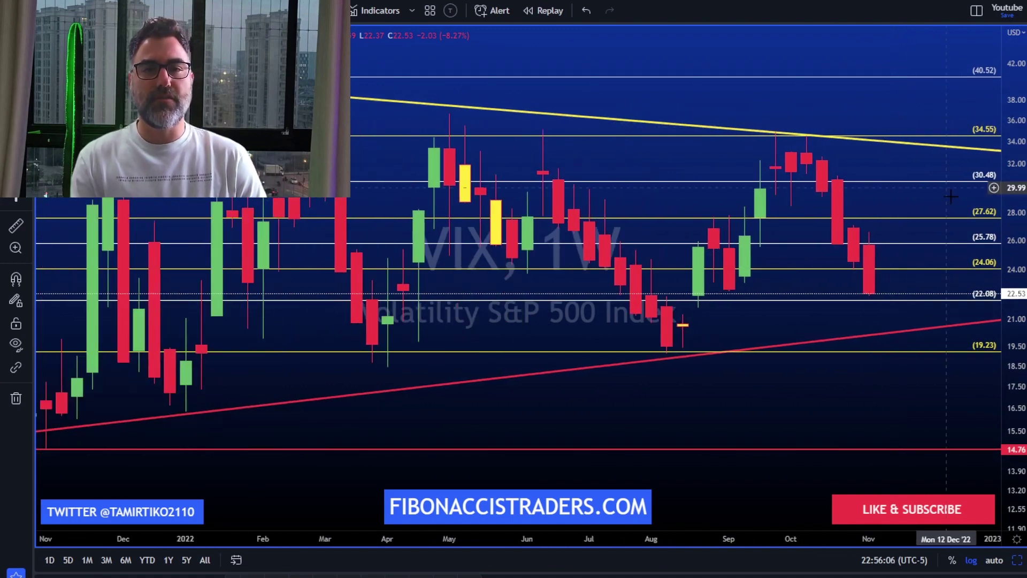
{"action": "scroll", "coordinate": [831, 102], "scroll_direction": "down", "scroll_amount": 2}
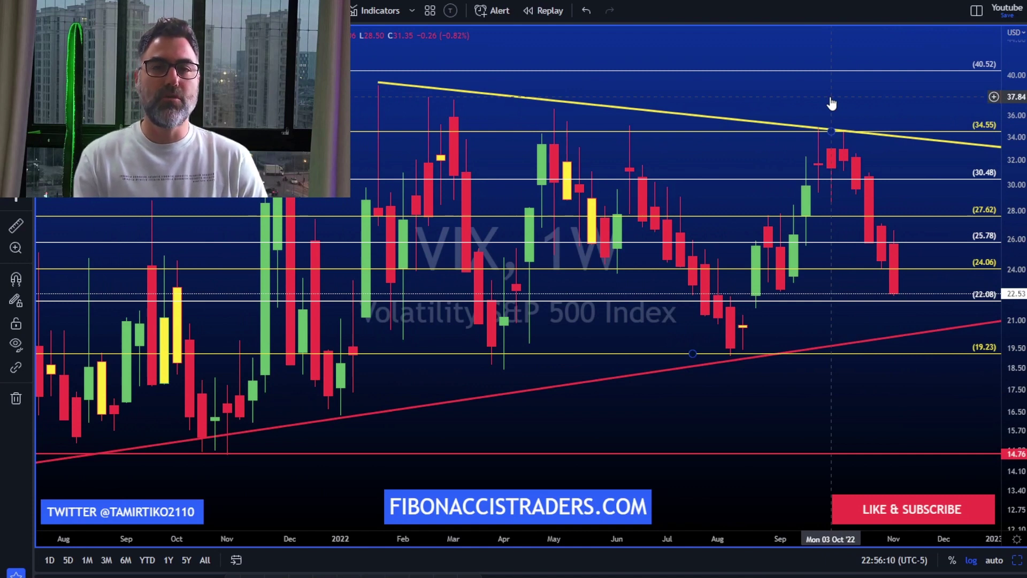
{"action": "scroll", "coordinate": [831, 103], "scroll_direction": "up", "scroll_amount": 1}
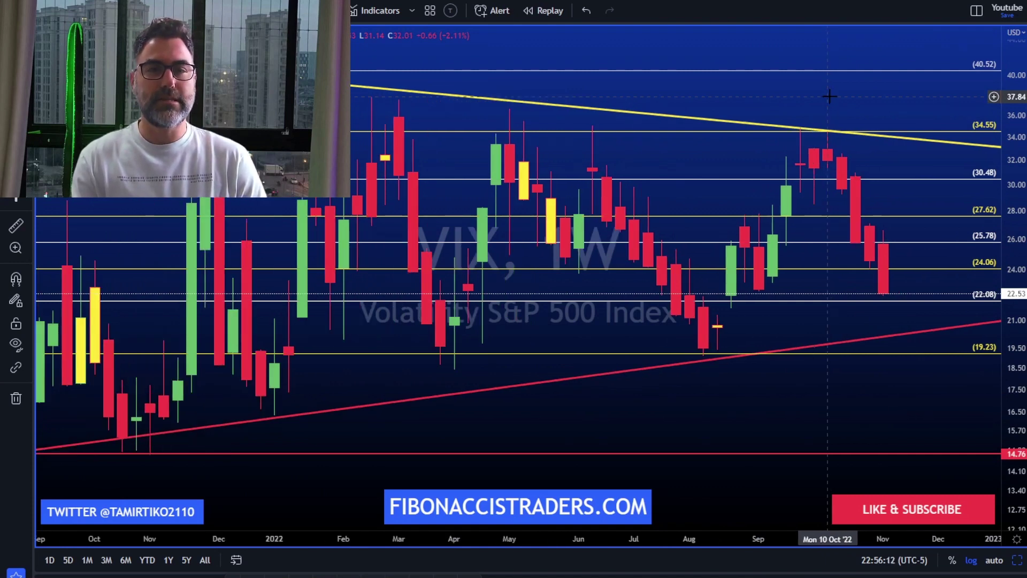
Switch to the DXY weekly chart and examine the yellow consolidation box around the autumn 2022 highs.
{"action": "left_click", "coordinate": [1024, 385]}
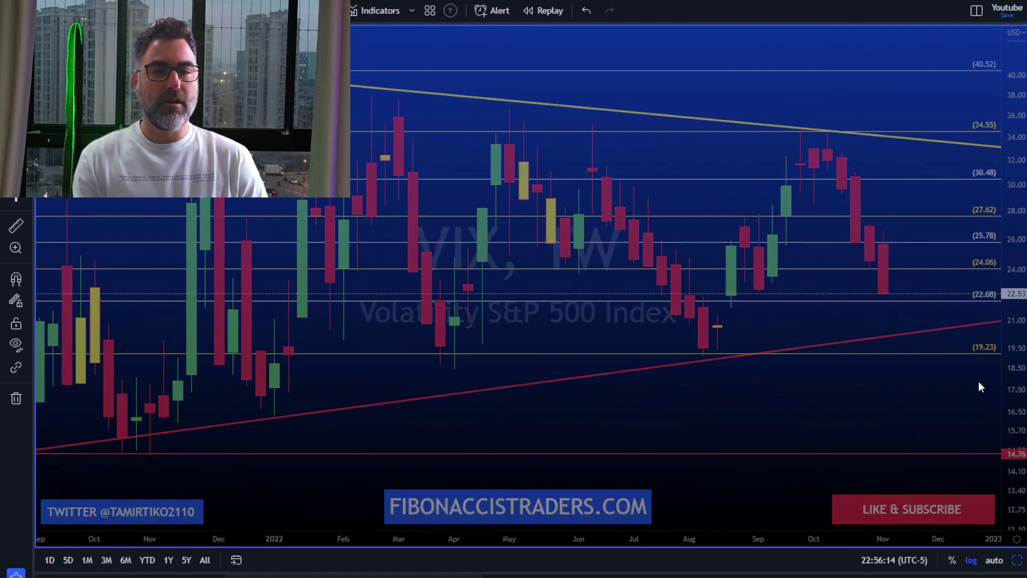
{"action": "left_click_drag", "start_coordinate": [1003, 154], "coordinate": [1003, 196]}
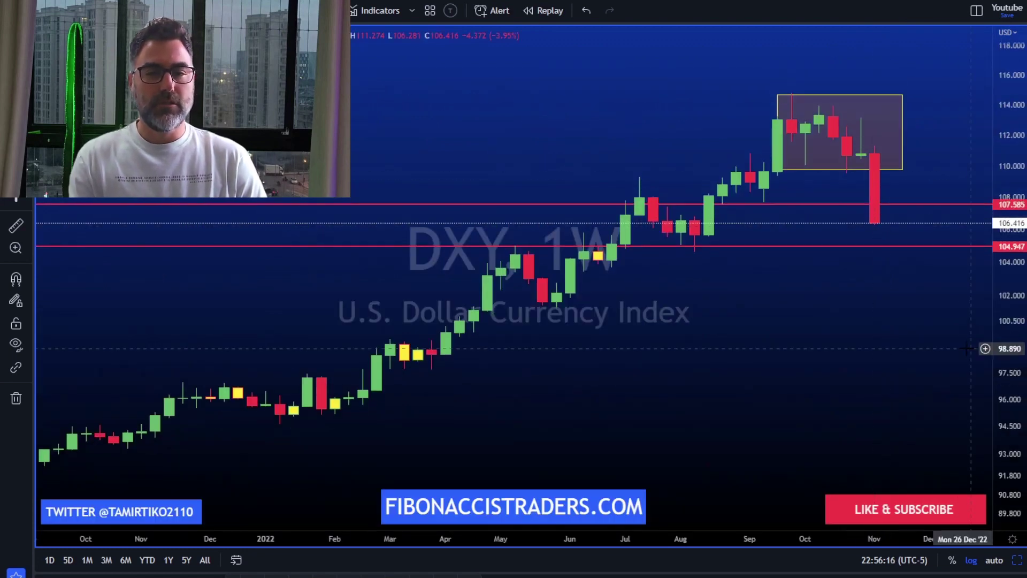
{"action": "scroll", "coordinate": [967, 349], "scroll_direction": "up", "scroll_amount": 1}
{"action": "left_click", "coordinate": [881, 169]}
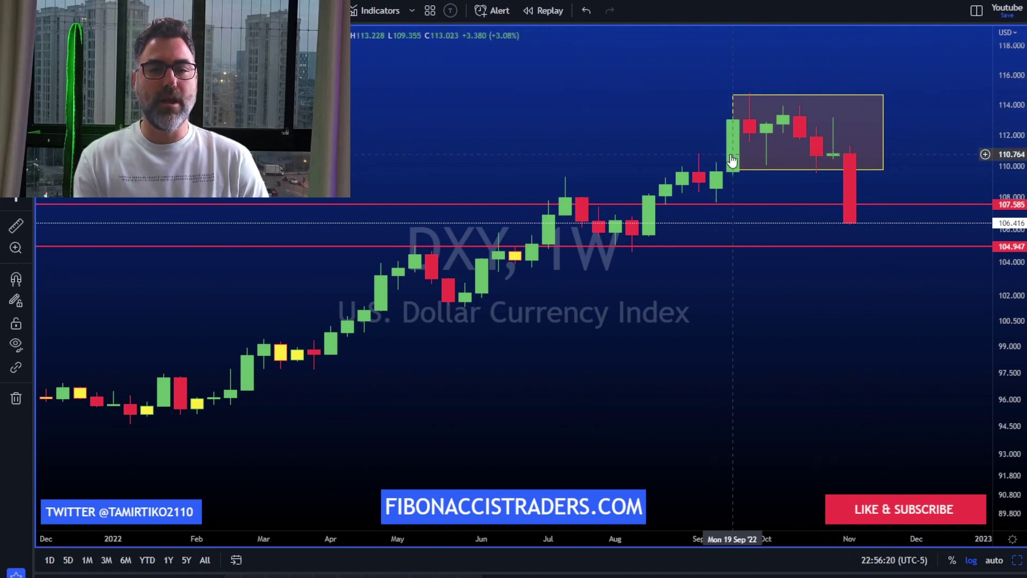
{"action": "left_click", "coordinate": [786, 167]}
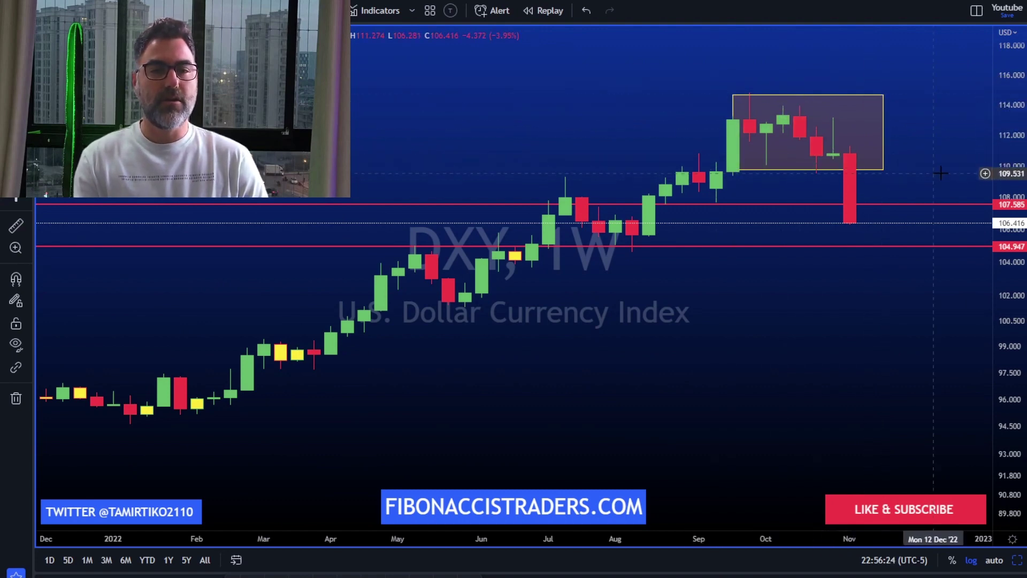
Examine DXY's latest weekly candle against the lower edge of the yellow box and the 107.585 level.
{"action": "mouse_move", "coordinate": [940, 172]}
{"action": "left_mouse_down"}
{"action": "mouse_move", "coordinate": [957, 125]}
{"action": "mouse_move", "coordinate": [952, 163]}
{"action": "left_mouse_up"}
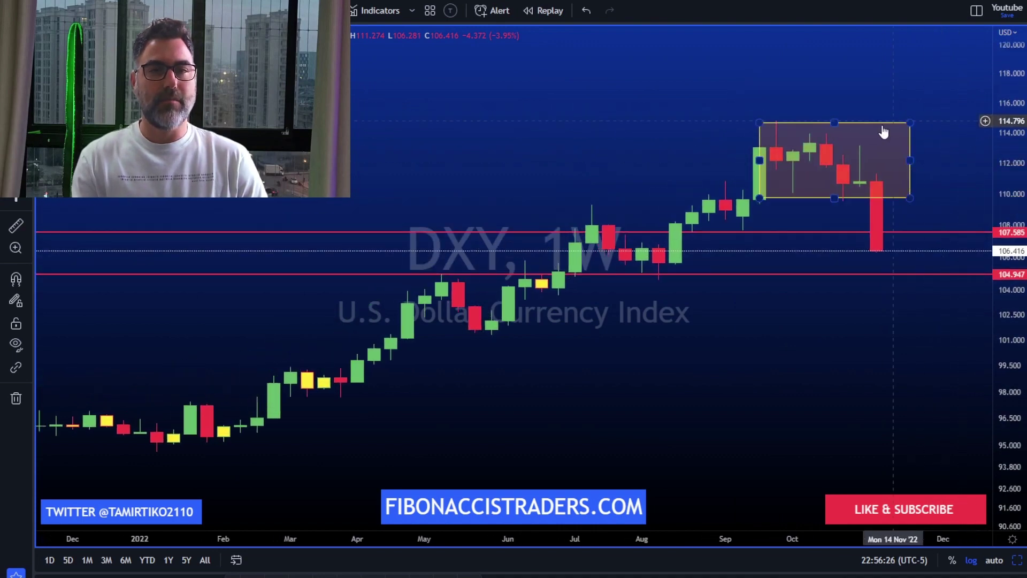
{"action": "left_click", "coordinate": [877, 201]}
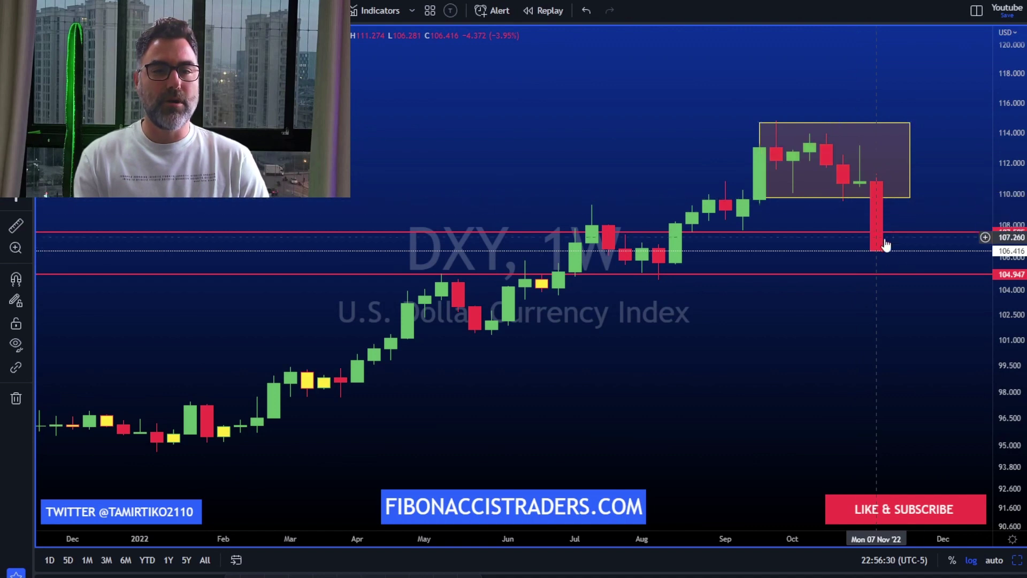
{"action": "left_click", "coordinate": [888, 258]}
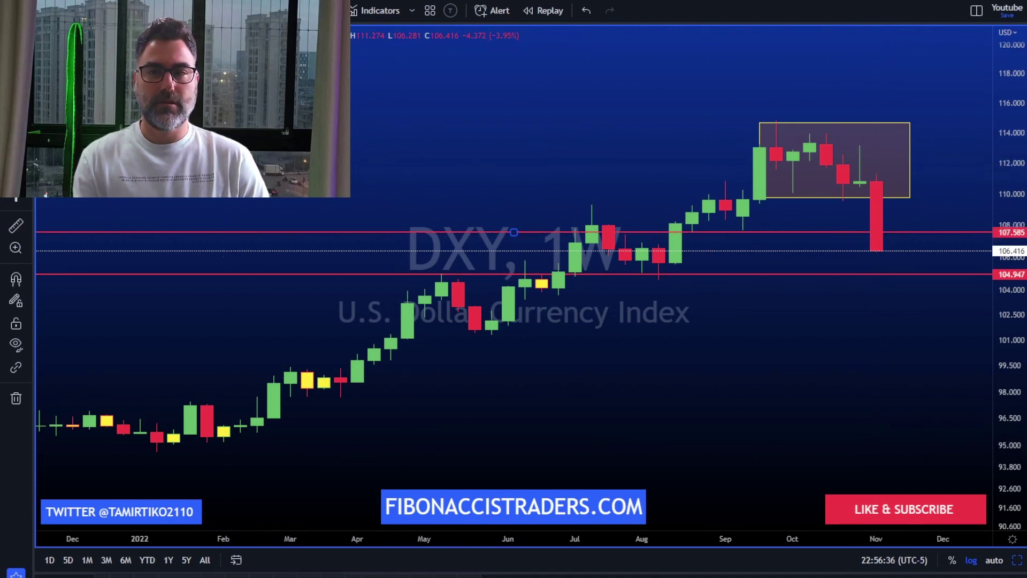
Switch DXY to the daily timeframe and examine the November decline against the 107.585 and 104.947 levels.
{"action": "left_click", "coordinate": [225, 10]}
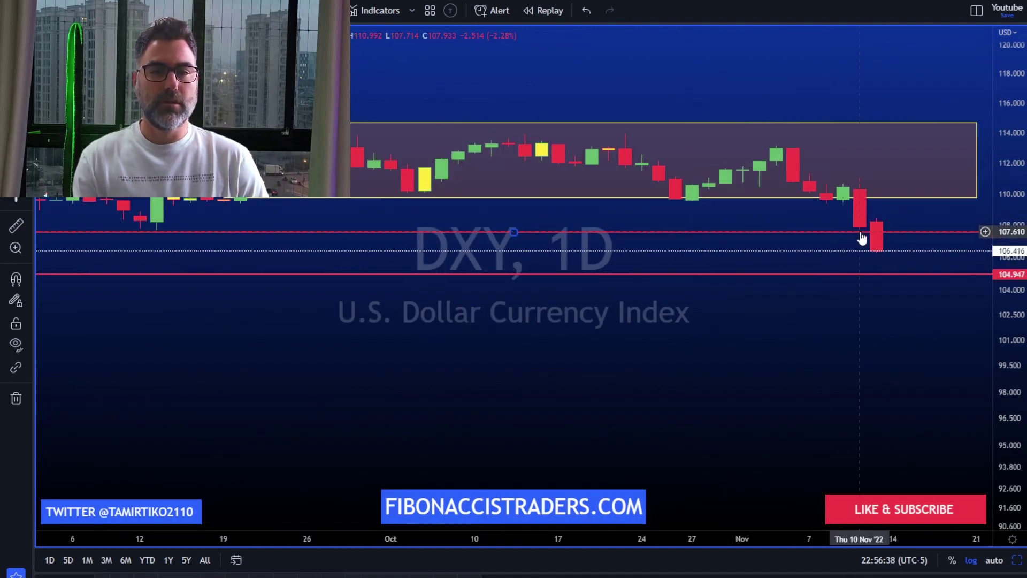
{"action": "scroll", "coordinate": [862, 237], "scroll_direction": "down", "scroll_amount": 3}
{"action": "scroll", "coordinate": [906, 237], "scroll_direction": "down", "scroll_amount": 3}
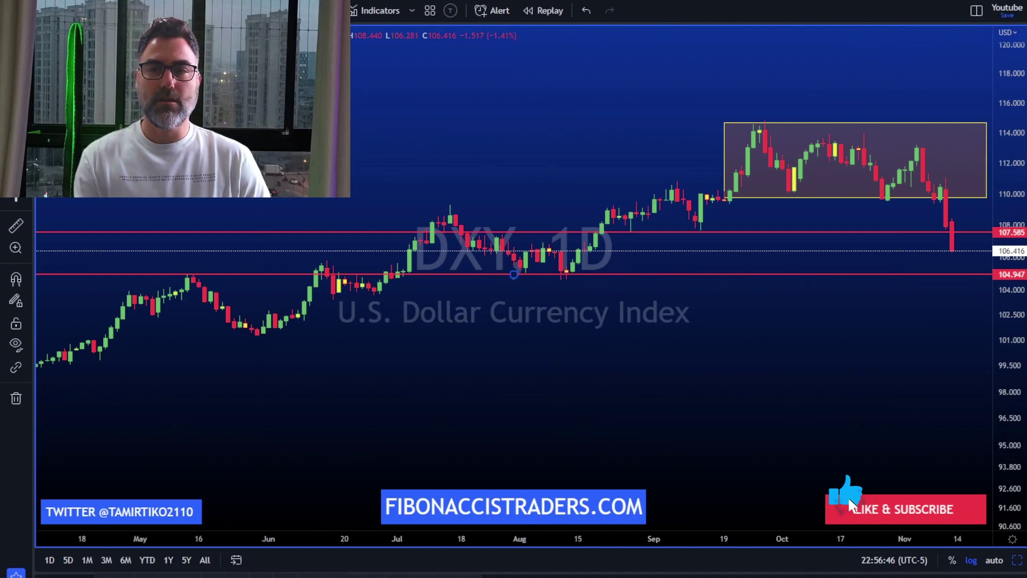
Return DXY to the weekly timeframe and examine its 2021–2022 uptrend above the 104.947 level.
{"action": "left_click", "coordinate": [278, 10]}
{"action": "scroll", "coordinate": [731, 282], "scroll_direction": "up", "scroll_amount": 5}
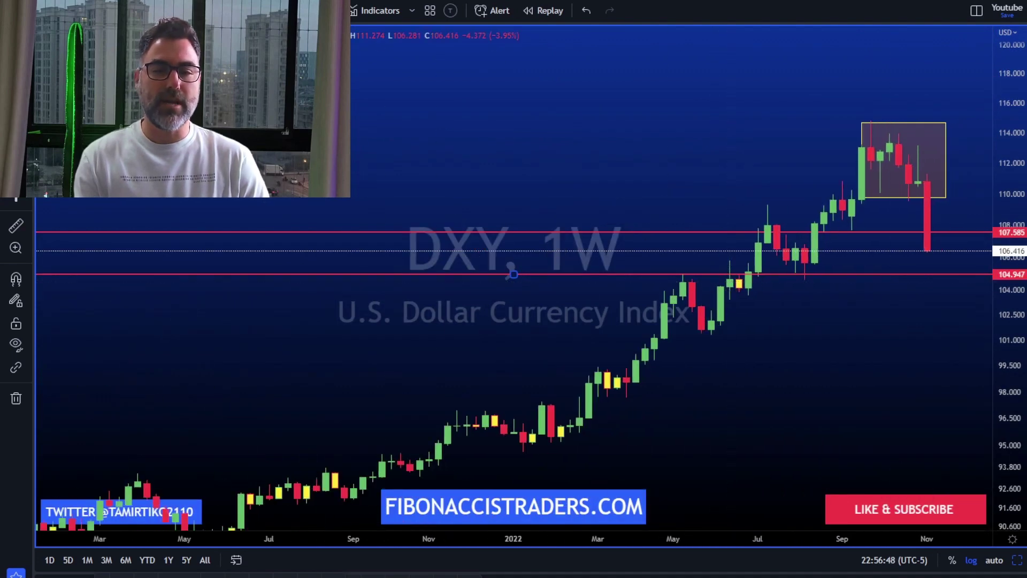
{"action": "left_click_drag", "start_coordinate": [1020, 376], "coordinate": [1017, 403]}
{"action": "left_click_drag", "start_coordinate": [899, 389], "coordinate": [871, 335]}
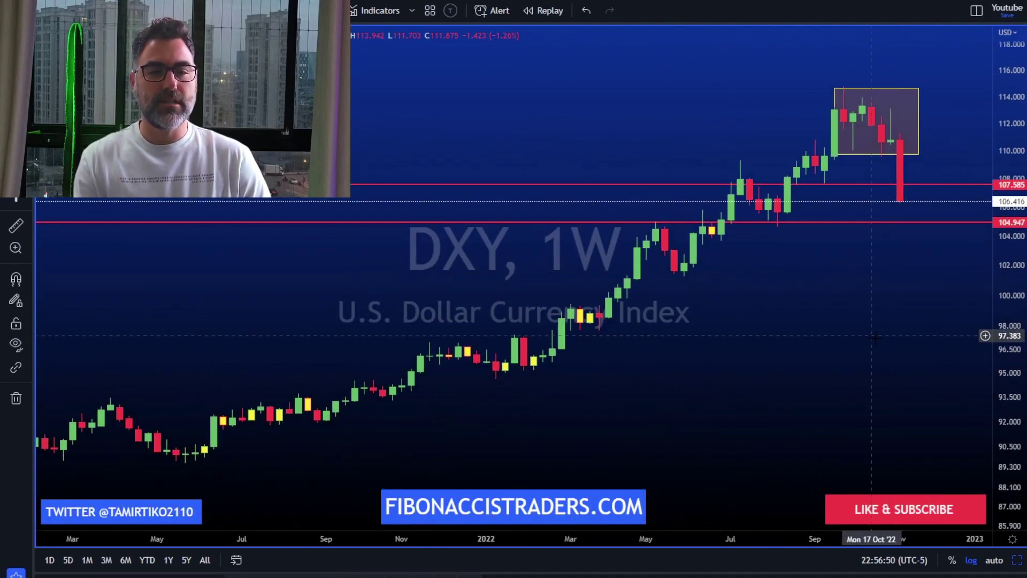
Switch to the US10Y weekly line chart and examine the rising yellow trendline up to the October 2022 peak.
{"action": "left_click", "coordinate": [278, 10]}
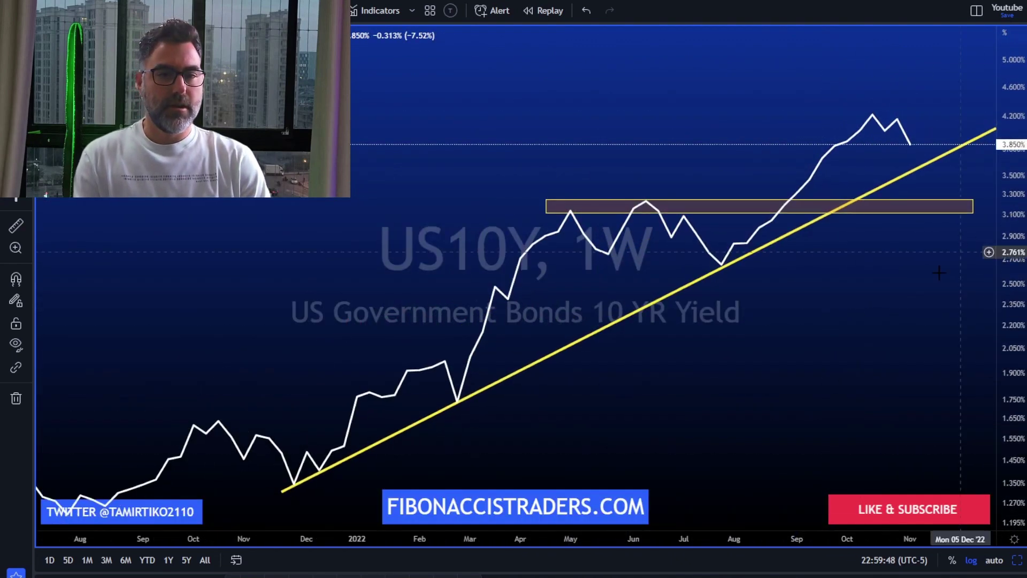
{"action": "left_click_drag", "start_coordinate": [838, 322], "coordinate": [853, 307]}
{"action": "scroll", "coordinate": [890, 314], "scroll_direction": "up", "scroll_amount": 1}
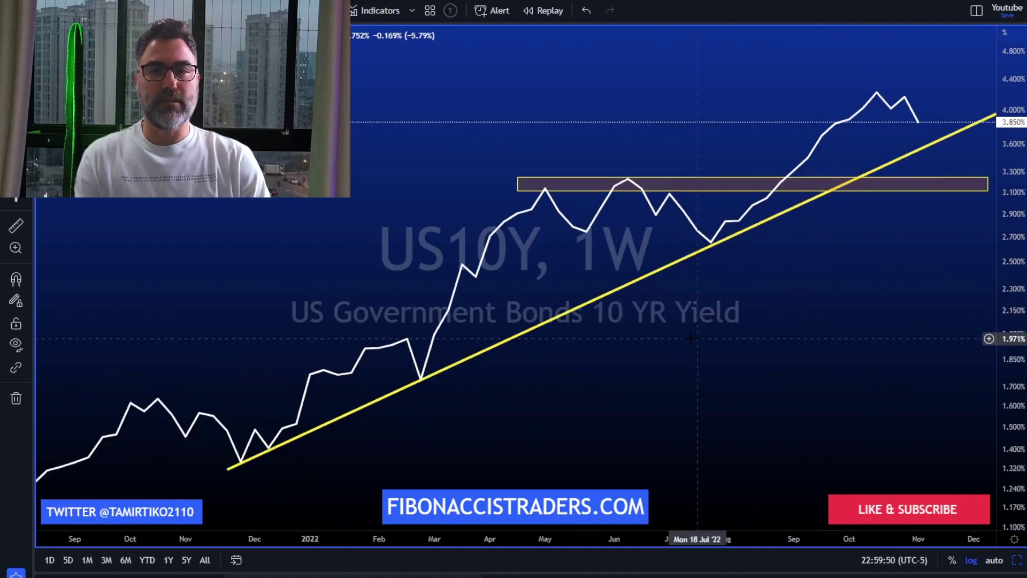
{"action": "left_click_drag", "start_coordinate": [698, 337], "coordinate": [734, 334]}
{"action": "scroll", "coordinate": [733, 333], "scroll_direction": "up", "scroll_amount": 1}
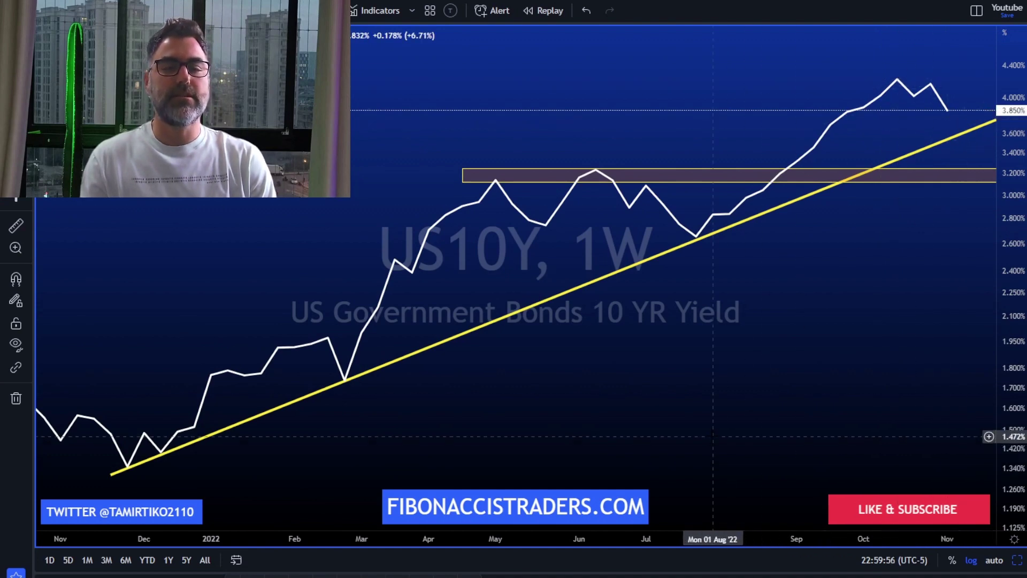
{"action": "left_click_drag", "start_coordinate": [1014, 271], "coordinate": [1014, 246]}
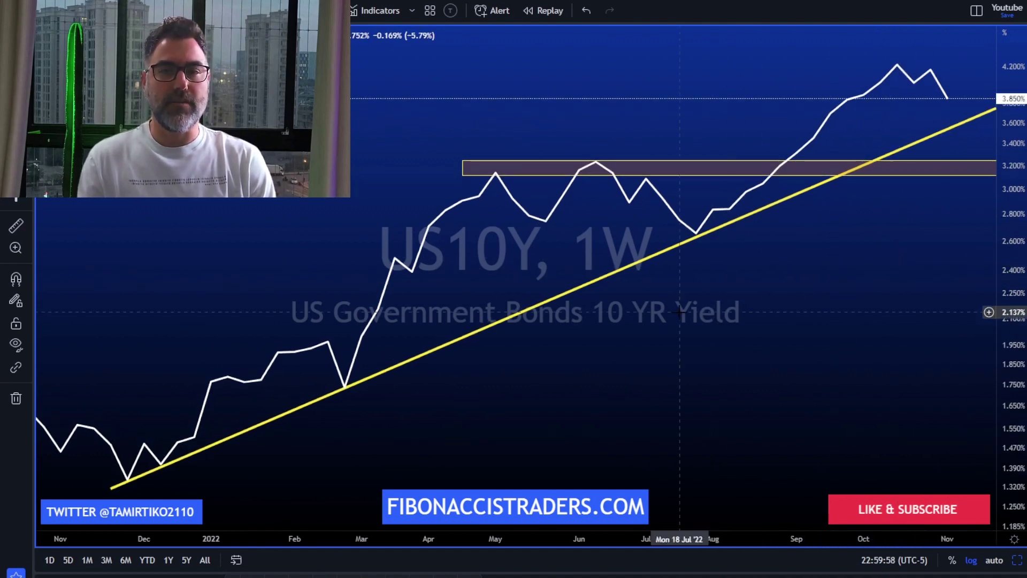
{"action": "left_click_drag", "start_coordinate": [679, 312], "coordinate": [664, 332]}
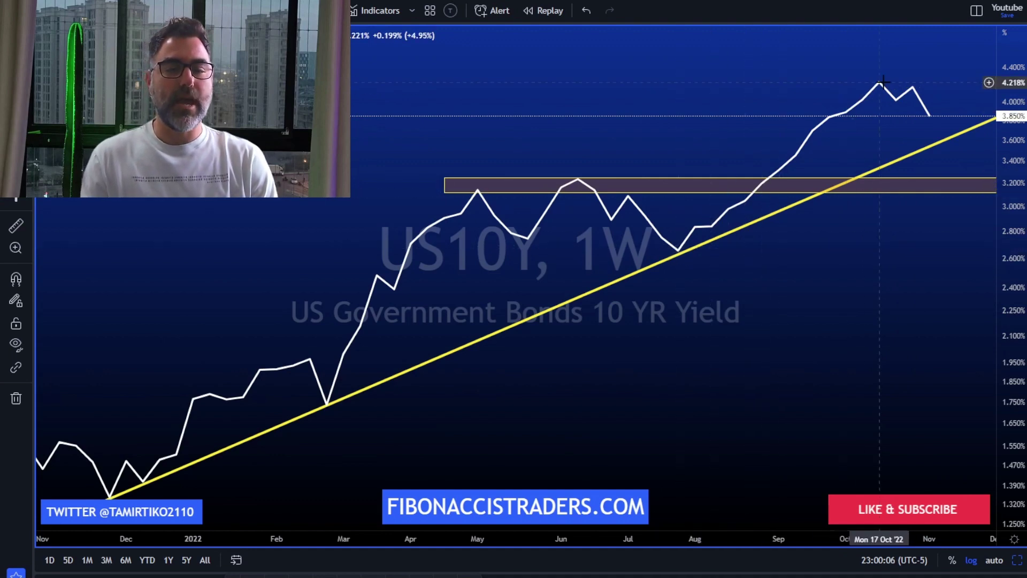
Examine where the latest US10Y yield would meet the rising yellow trendline in November 2022.
{"action": "scroll", "coordinate": [695, 214], "scroll_direction": "down", "scroll_amount": 3}
{"action": "left_click_drag", "start_coordinate": [990, 222], "coordinate": [809, 148]}
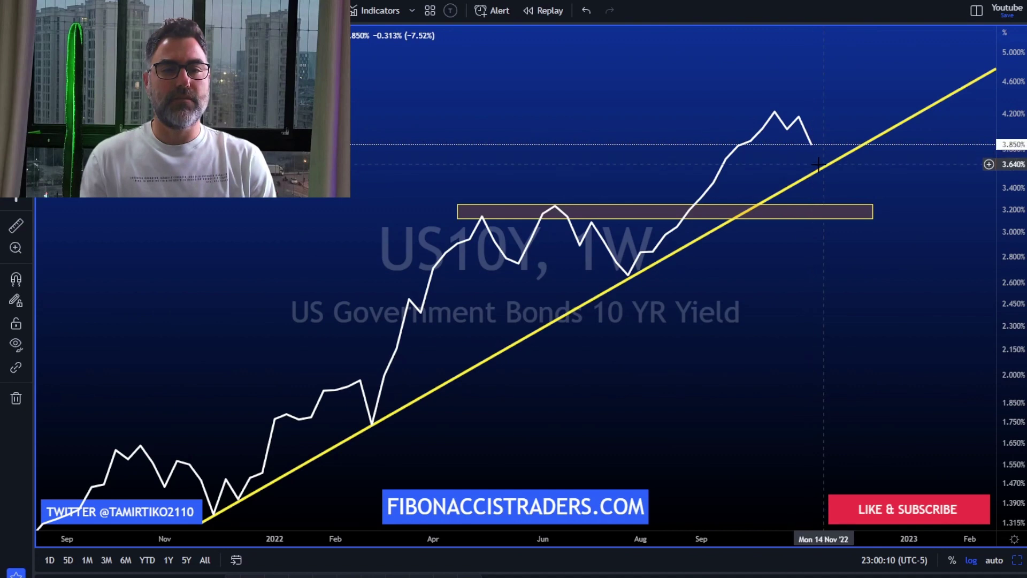
{"action": "left_click", "coordinate": [819, 170]}
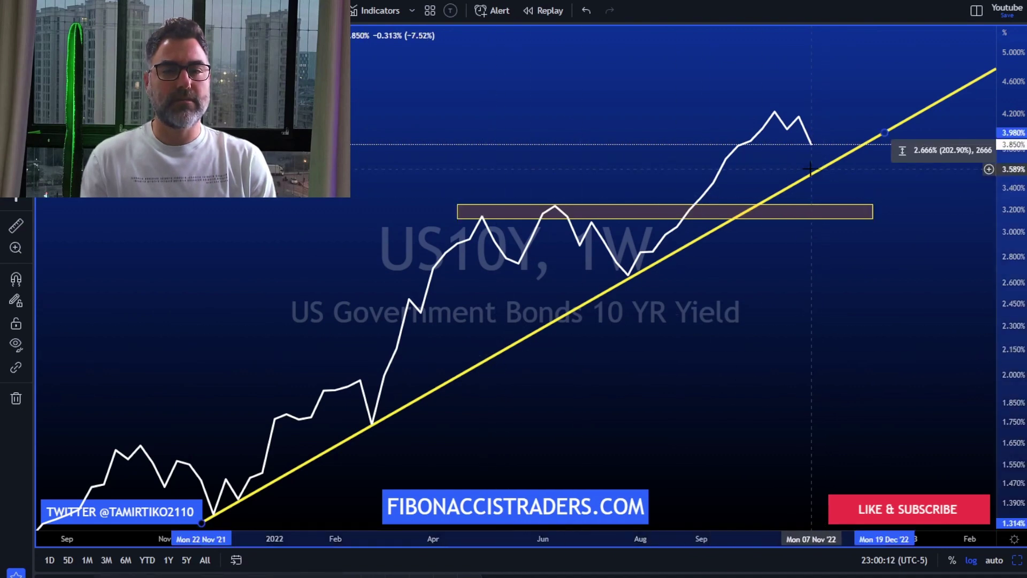
{"action": "left_click", "coordinate": [816, 169]}
{"action": "left_click_drag", "start_coordinate": [689, 353], "coordinate": [851, 271]}
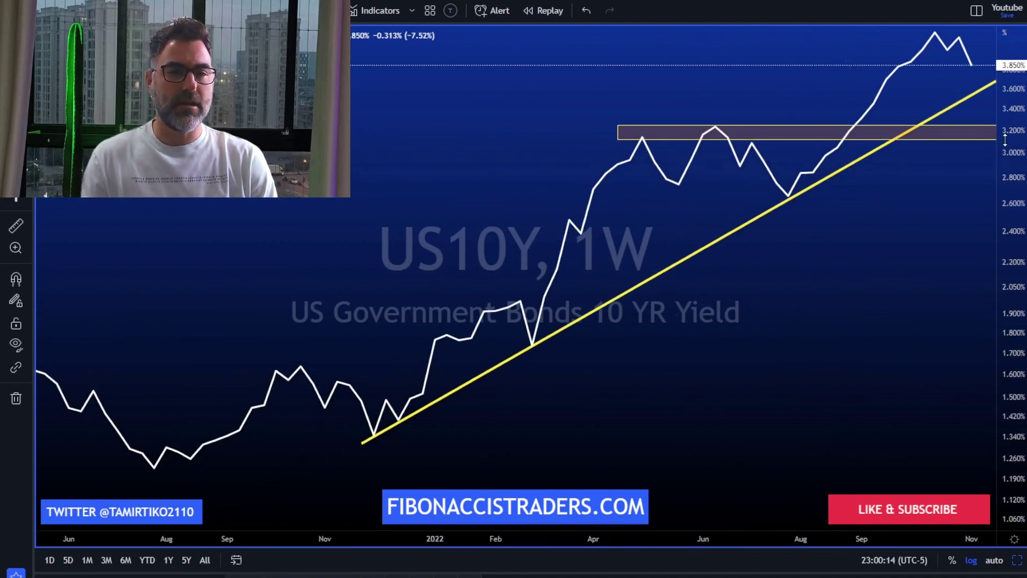
Examine the US10Y horizontal support zone between 3.112% and 3.246% beneath the latest yield.
{"action": "left_click_drag", "start_coordinate": [1004, 139], "coordinate": [1005, 247]}
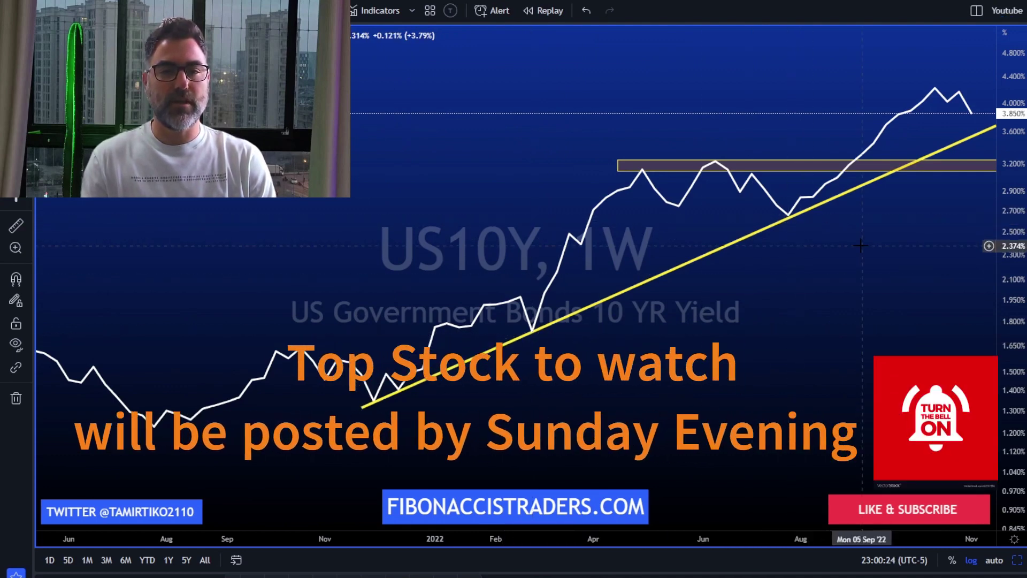
{"action": "left_click_drag", "start_coordinate": [861, 247], "coordinate": [776, 319]}
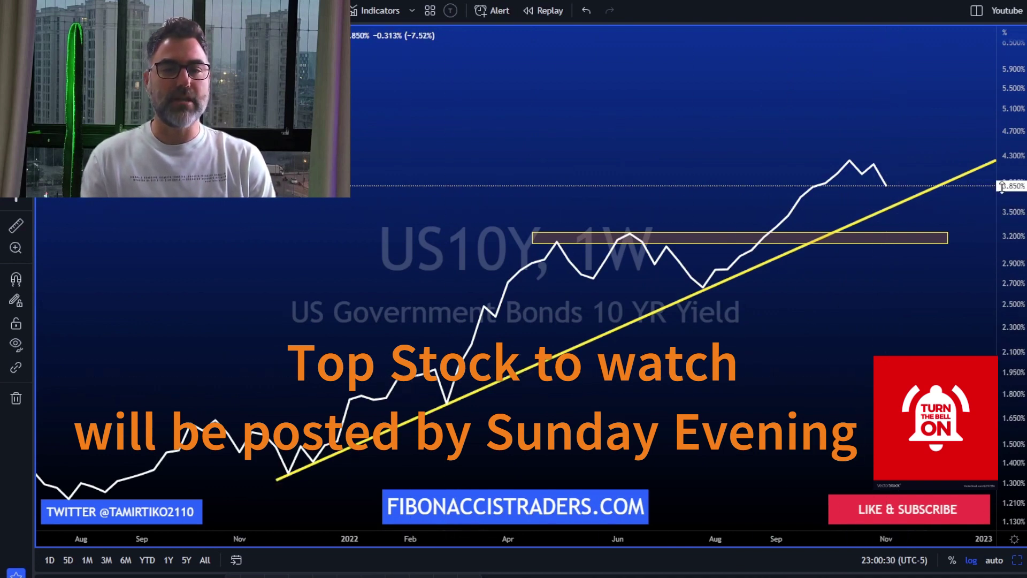
{"action": "left_click_drag", "start_coordinate": [1004, 203], "coordinate": [1004, 181]}
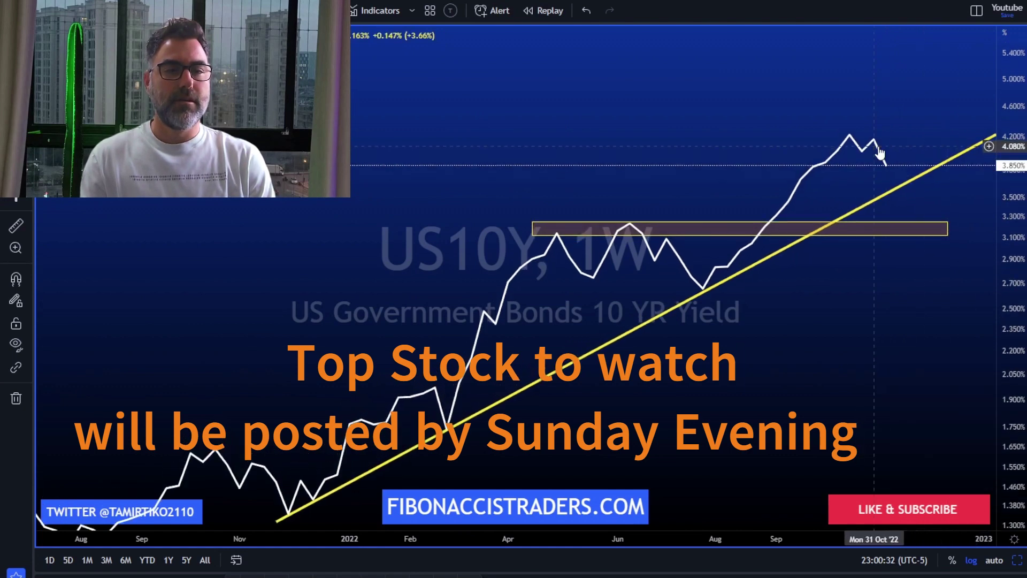
{"action": "left_click", "coordinate": [923, 229]}
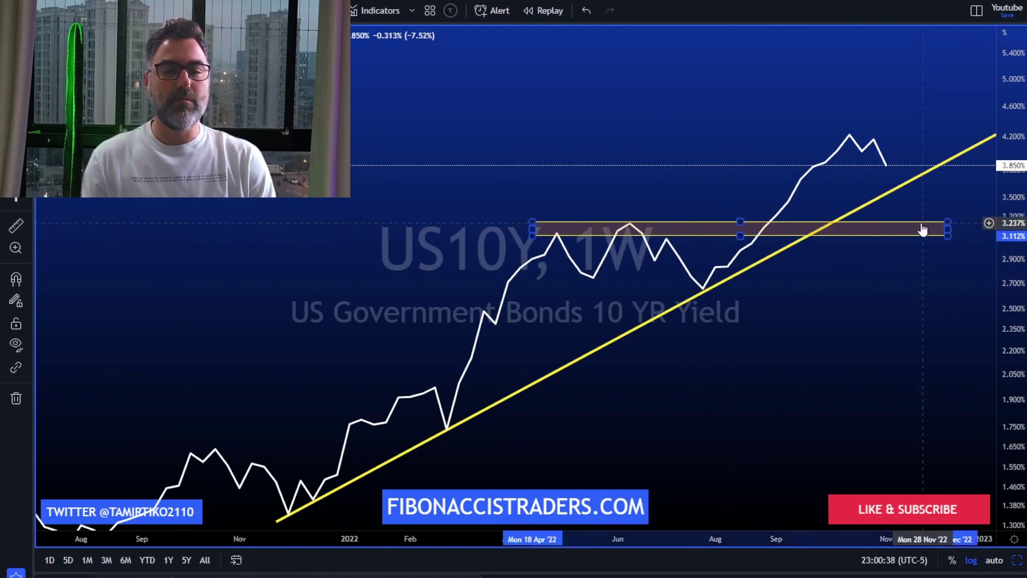
{"action": "left_click_drag", "start_coordinate": [1002, 226], "coordinate": [1002, 188]}
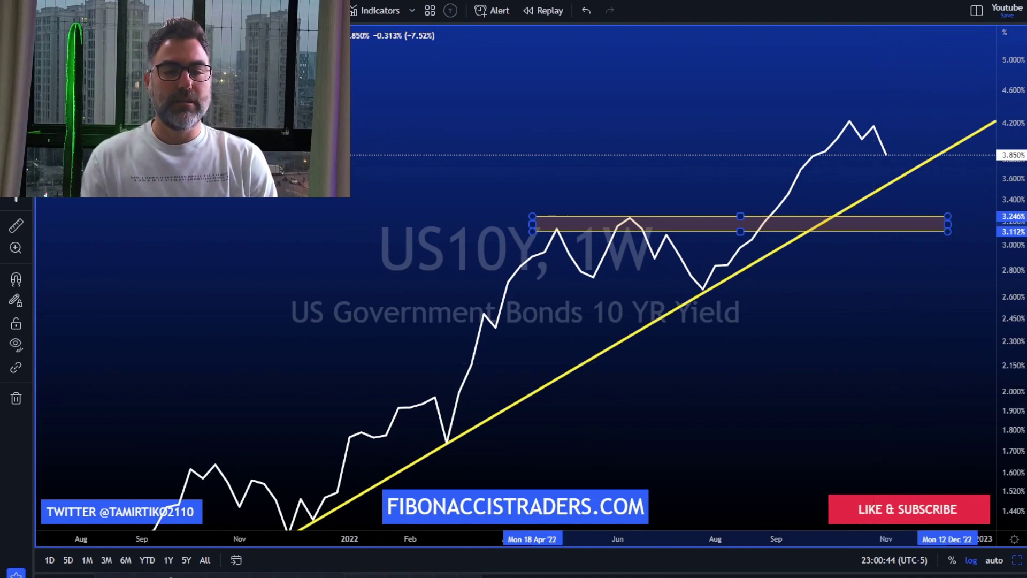
Switch to the VIX weekly line chart and examine its range between the descending yellow and rising red trendlines.
{"action": "key", "text": "Down"}
{"action": "key", "text": "Down"}
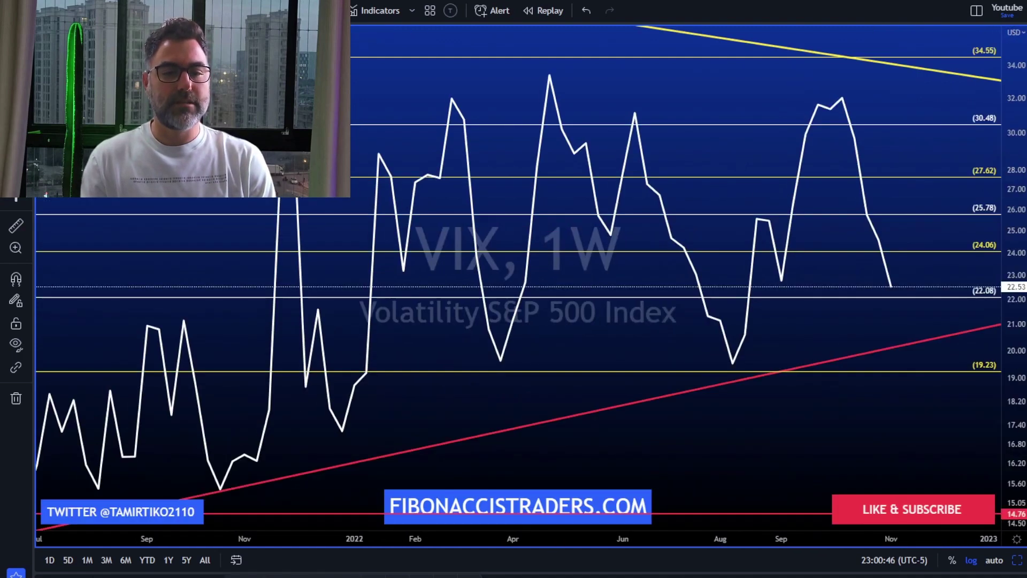
{"action": "scroll", "coordinate": [989, 417], "scroll_direction": "down", "scroll_amount": 5}
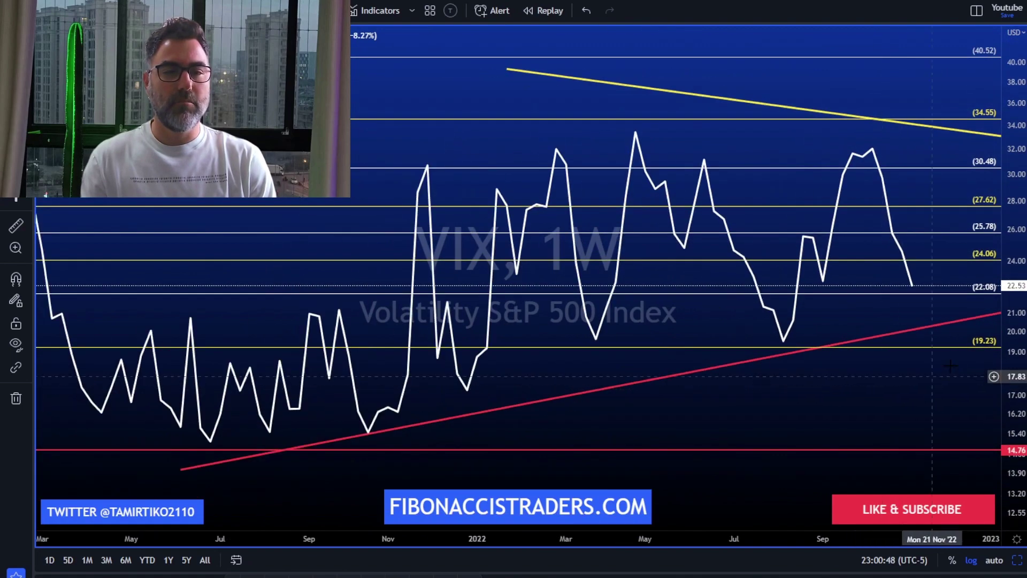
{"action": "scroll", "coordinate": [881, 412], "scroll_direction": "down", "scroll_amount": 5}
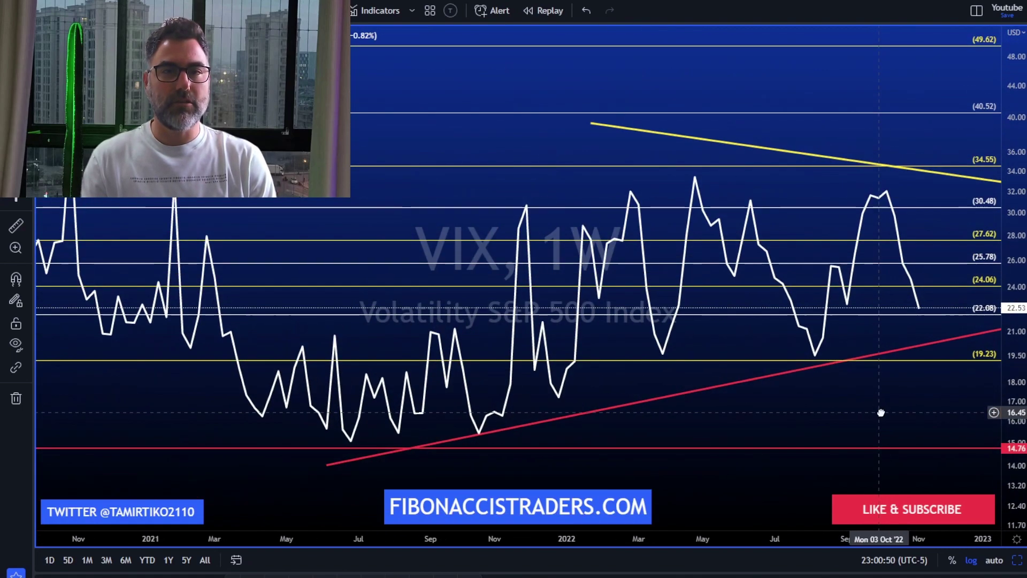
{"action": "scroll", "coordinate": [881, 410], "scroll_direction": "up", "scroll_amount": 5}
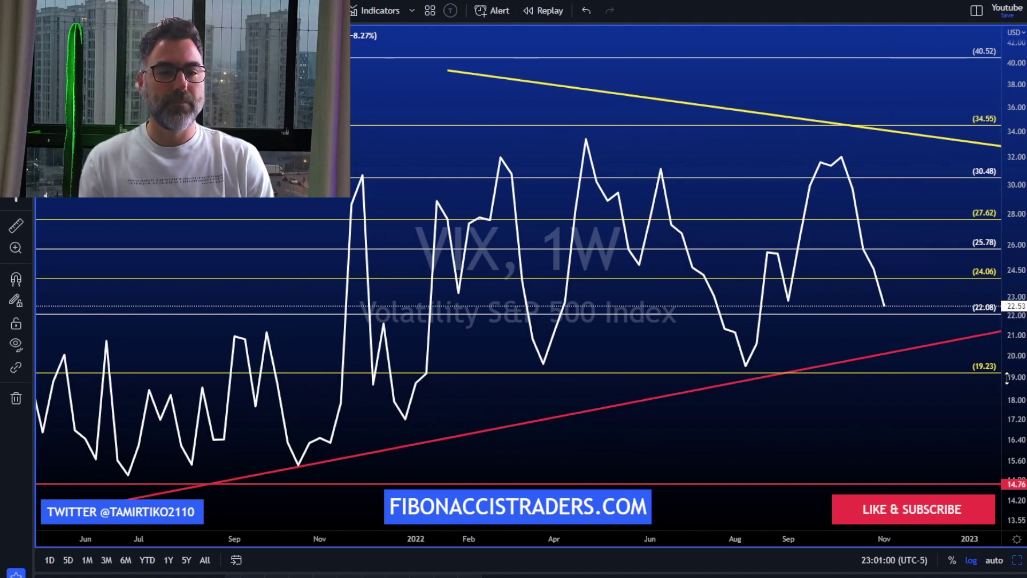
Examine VIX's latest weekly close against the 22.08 and 19.23 levels and the rising red trendline.
{"action": "scroll", "coordinate": [1007, 377], "scroll_direction": "down", "scroll_amount": 5}
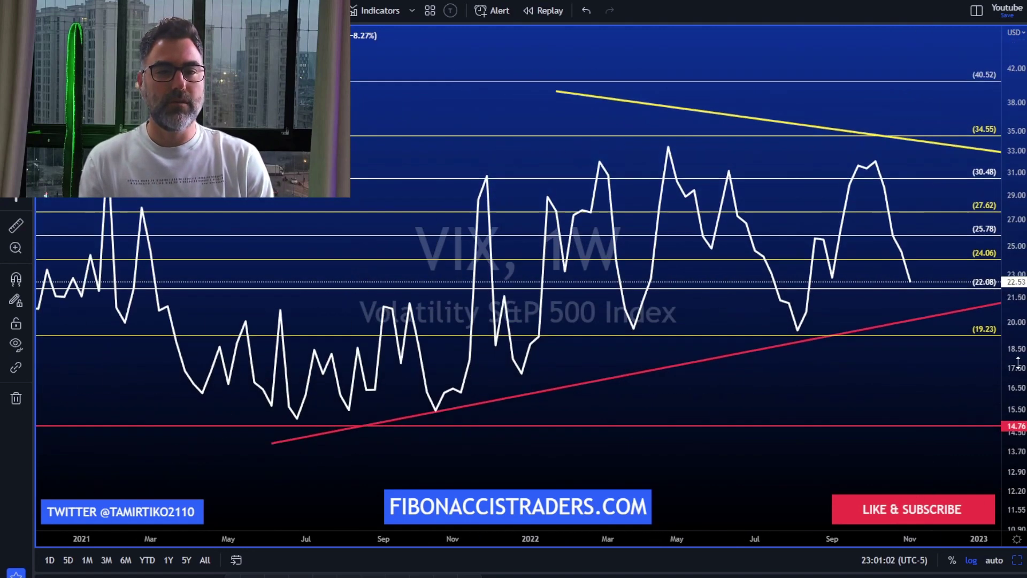
{"action": "scroll", "coordinate": [961, 401], "scroll_direction": "up", "scroll_amount": 4}
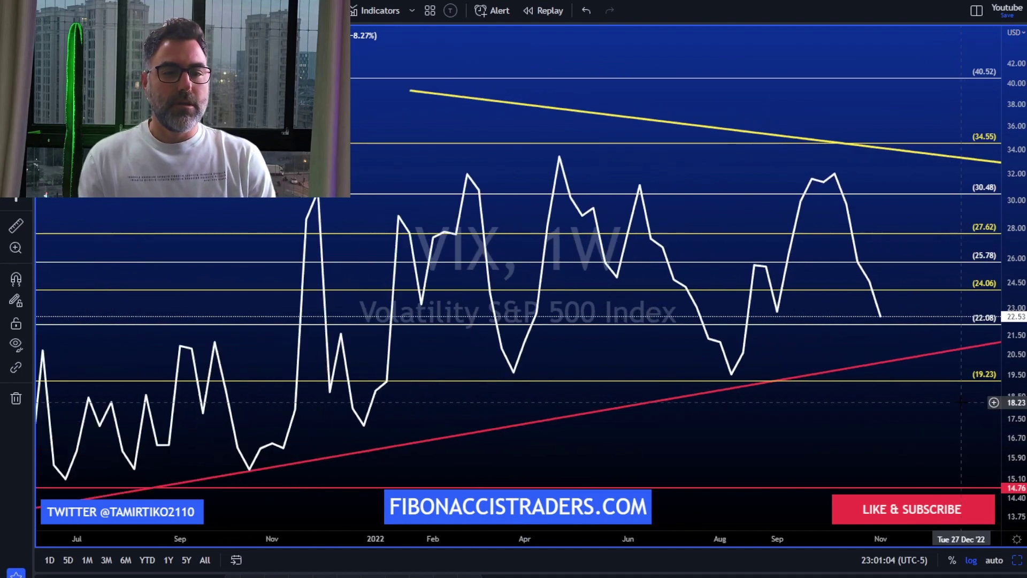
{"action": "left_click_drag", "start_coordinate": [948, 423], "coordinate": [953, 423]}
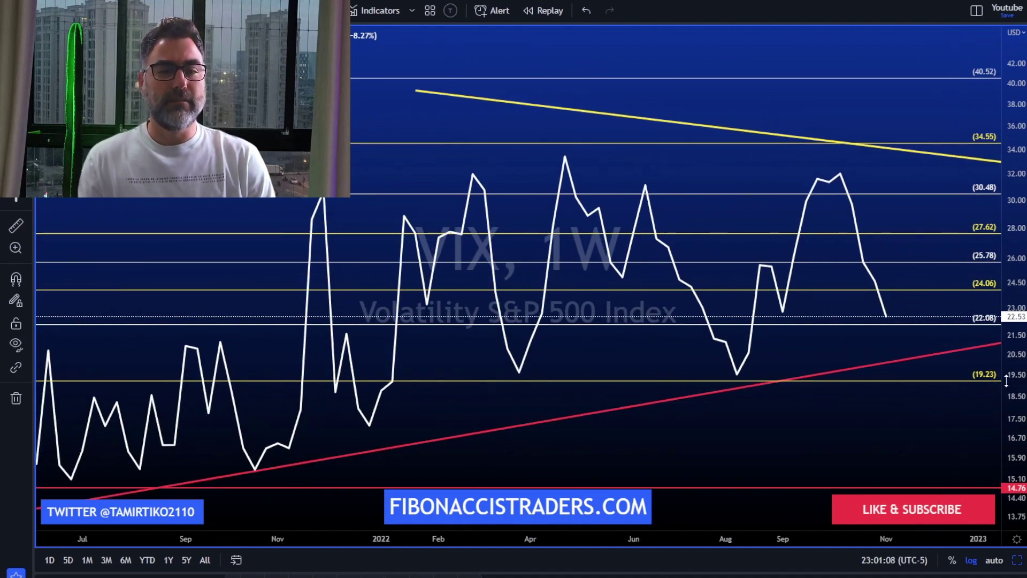
{"action": "left_click_drag", "start_coordinate": [1006, 380], "coordinate": [1005, 412]}
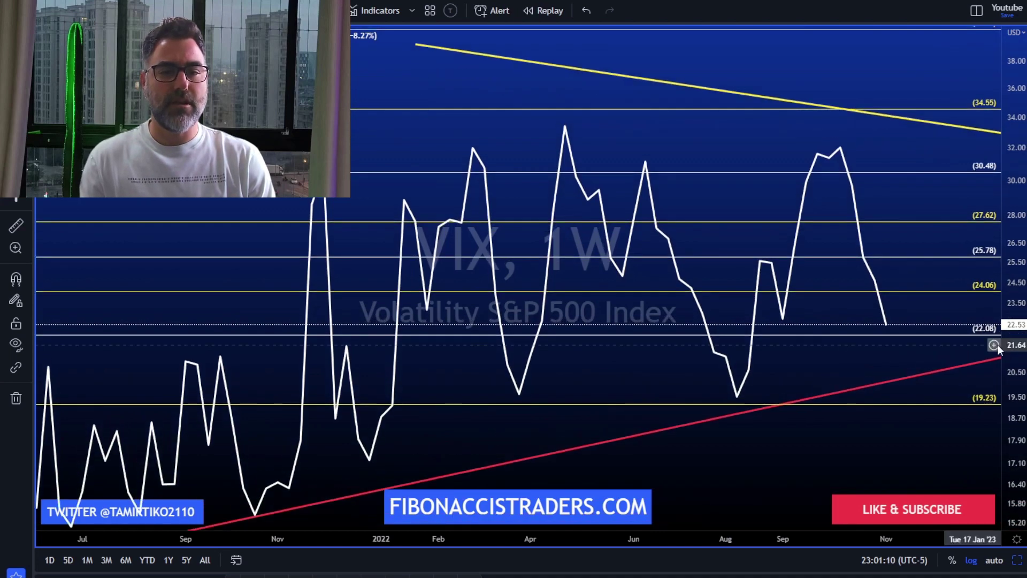
{"action": "scroll", "coordinate": [996, 348], "scroll_direction": "up", "scroll_amount": 2}
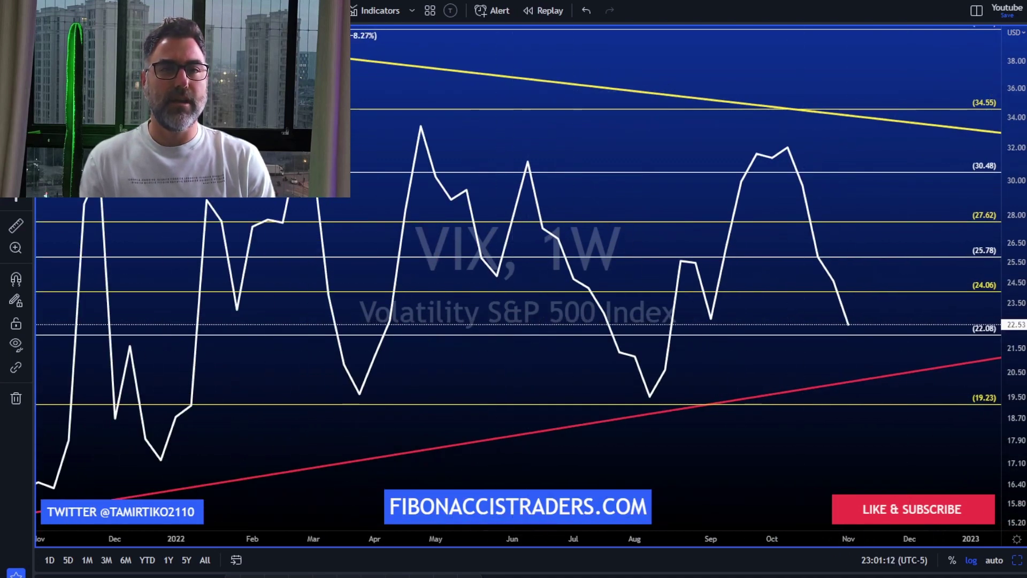